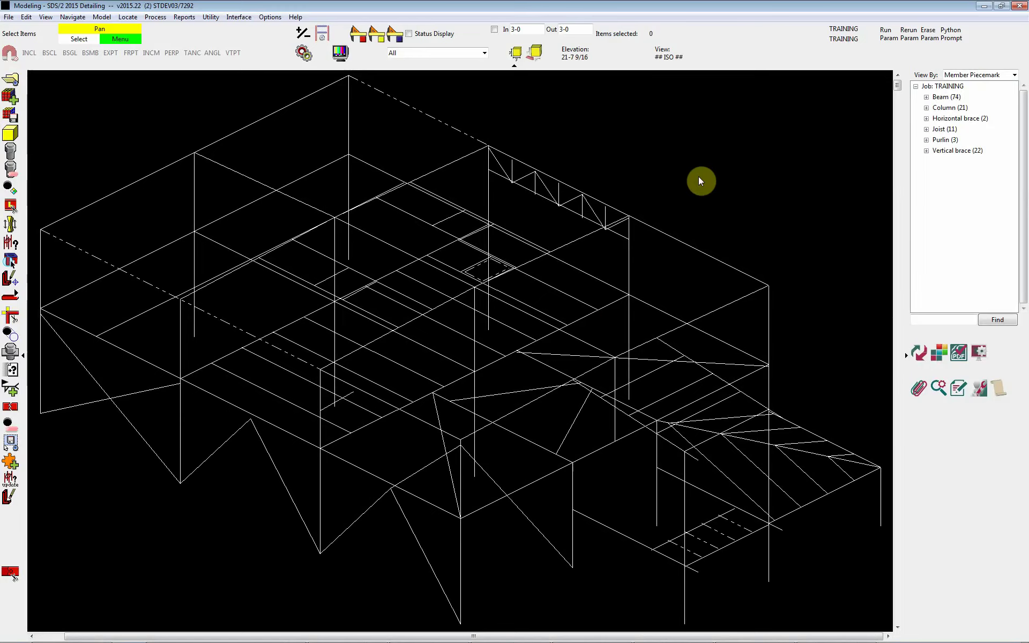
- Open the Drawing Log and bring up its Piecemarking Setup for the TRAINING job
click(979, 353)
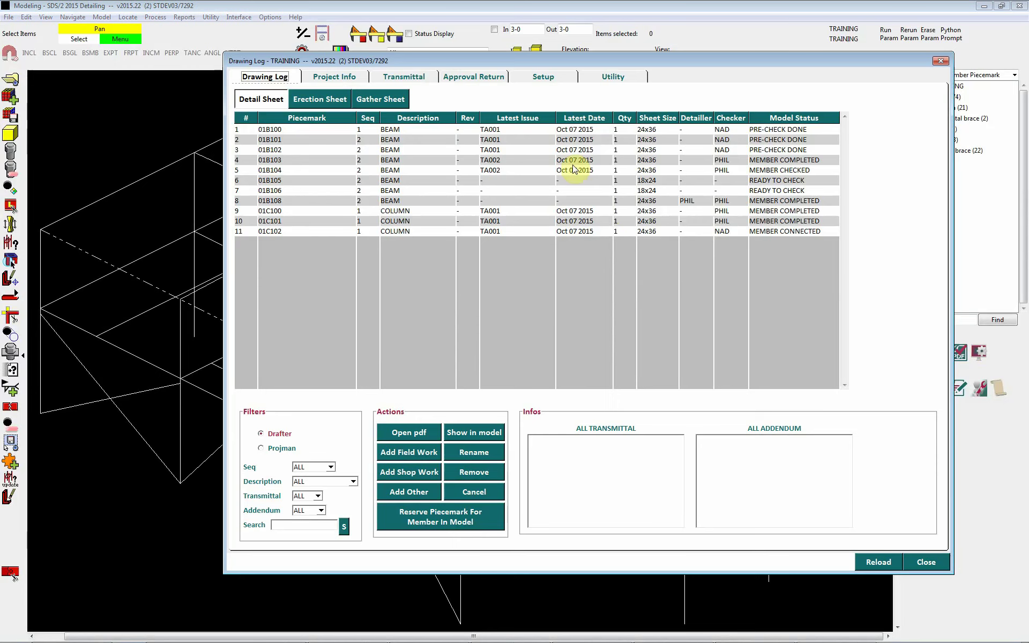
click(548, 75)
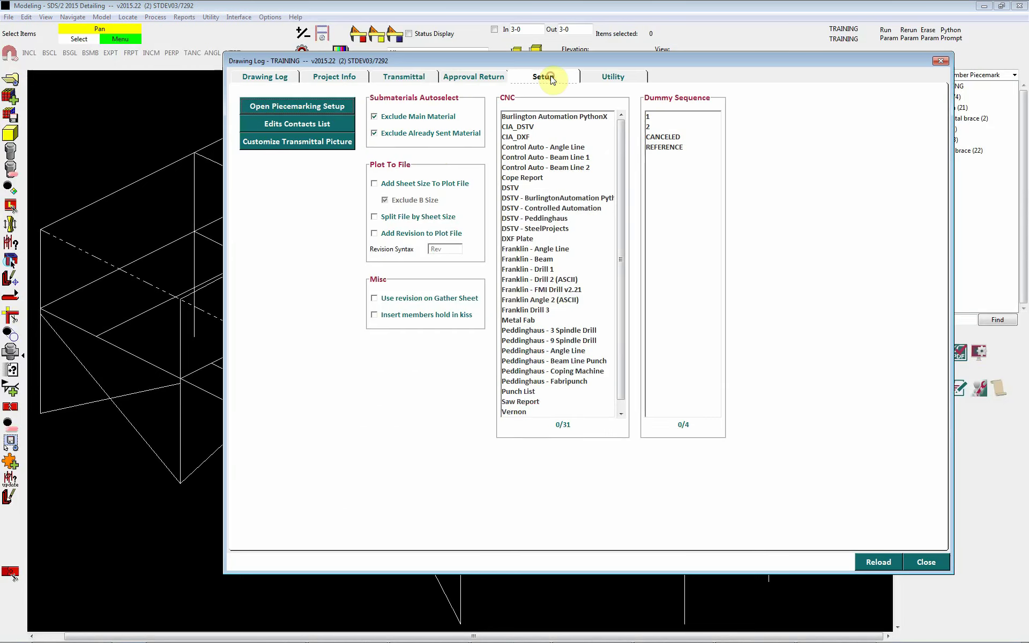
click(342, 107)
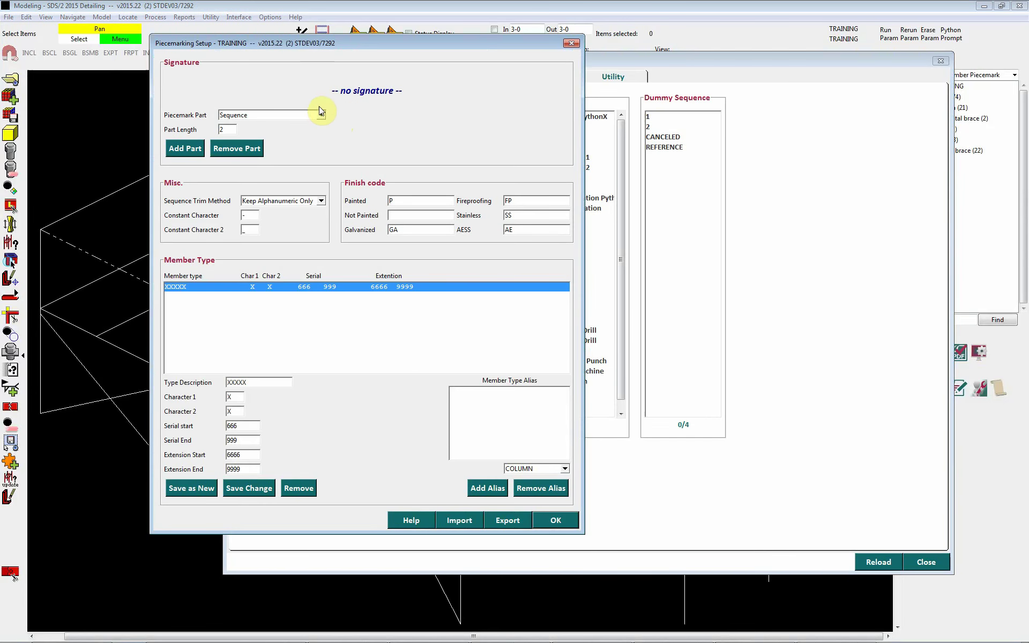
- Add a Sequence part with a length of 2 as the first part of the piecemark signature
click(321, 114)
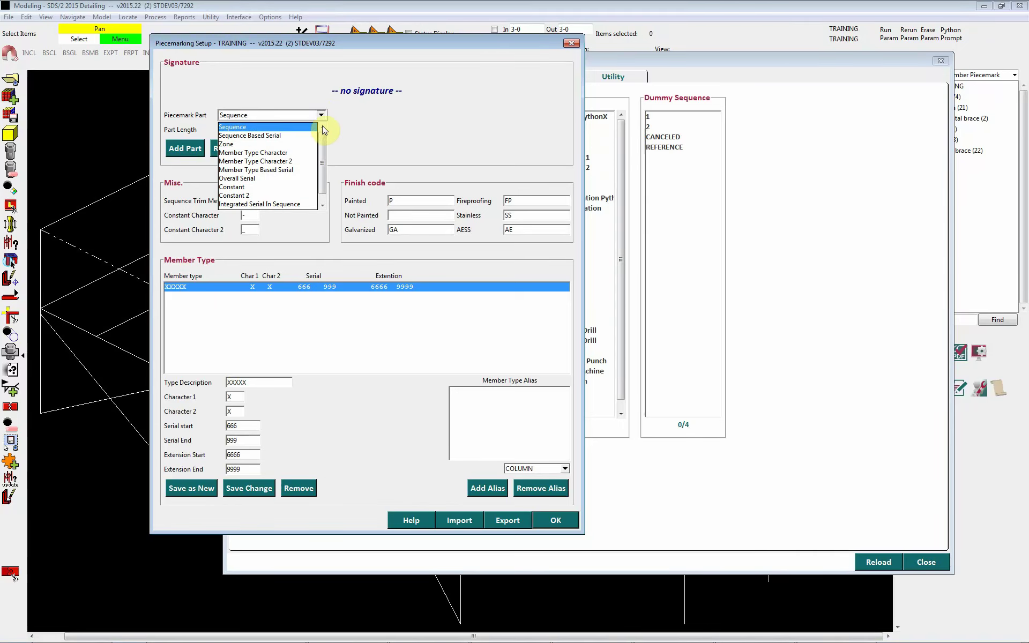
click(321, 115)
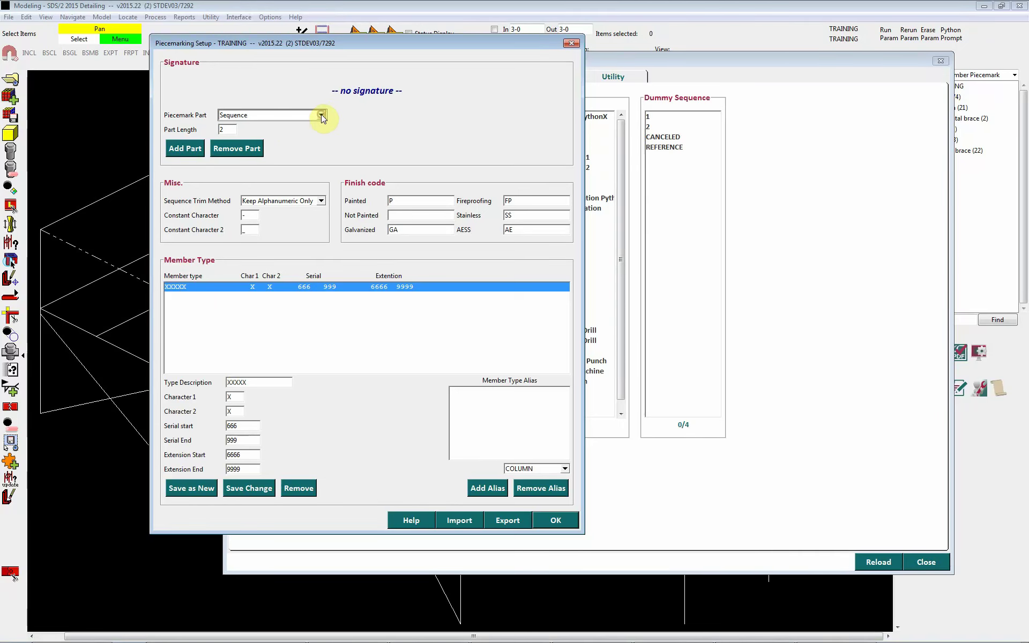
double_click(233, 130)
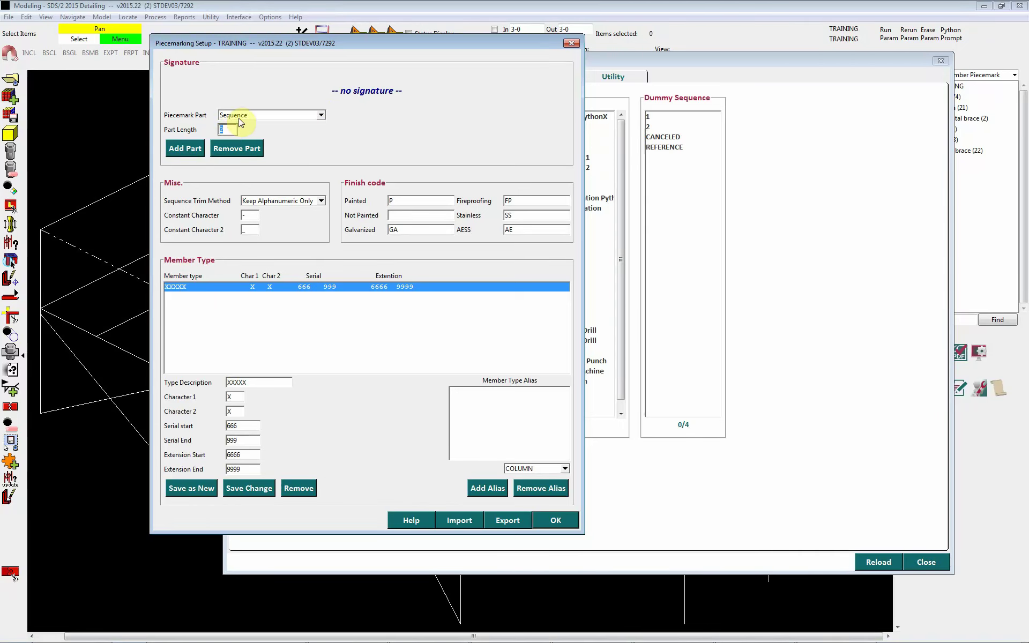
click(203, 147)
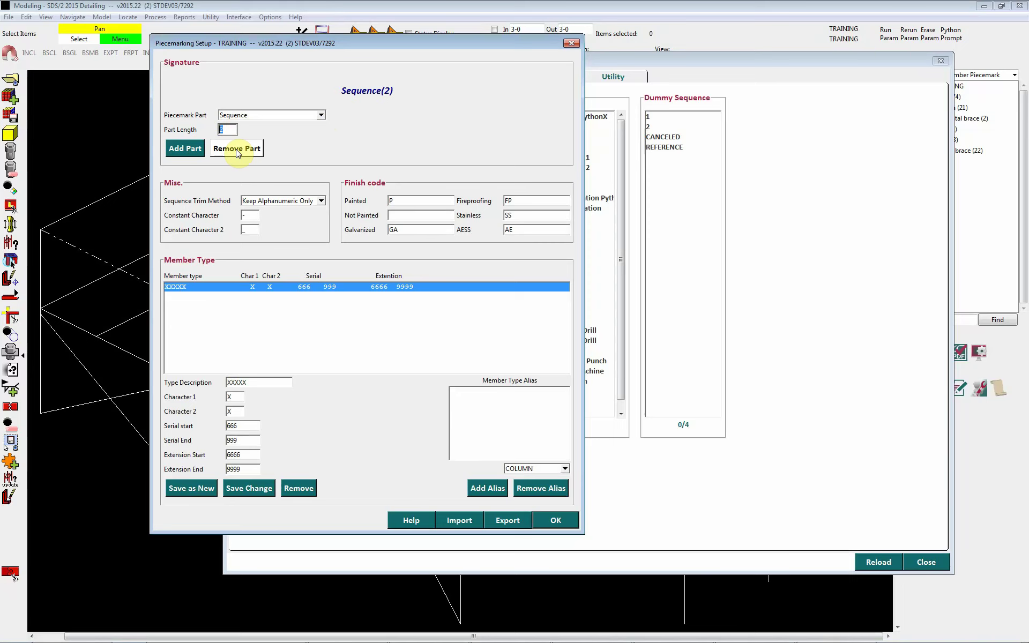
click(236, 150)
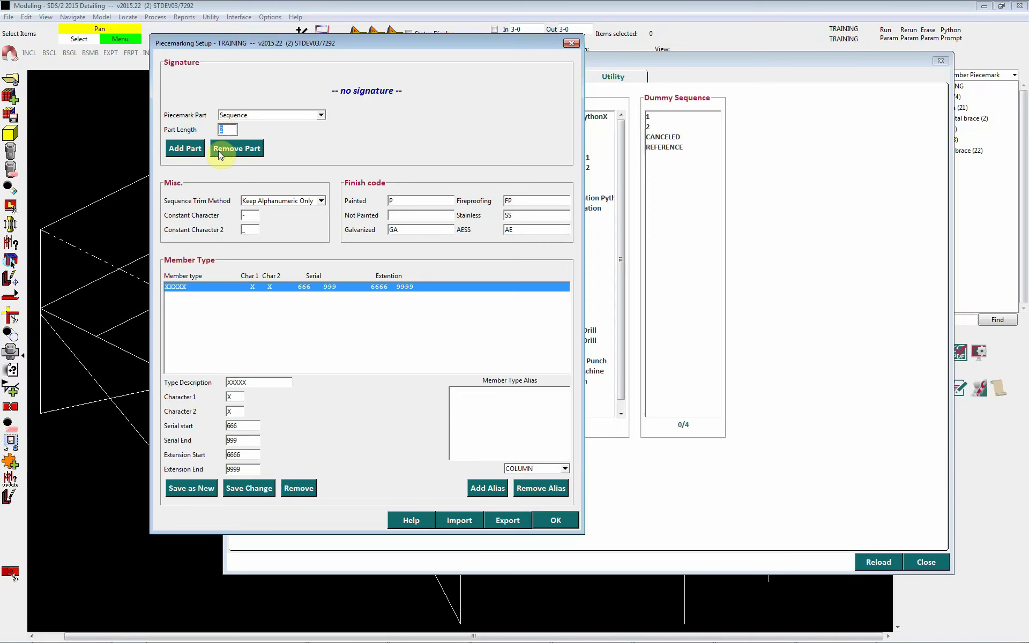
click(189, 150)
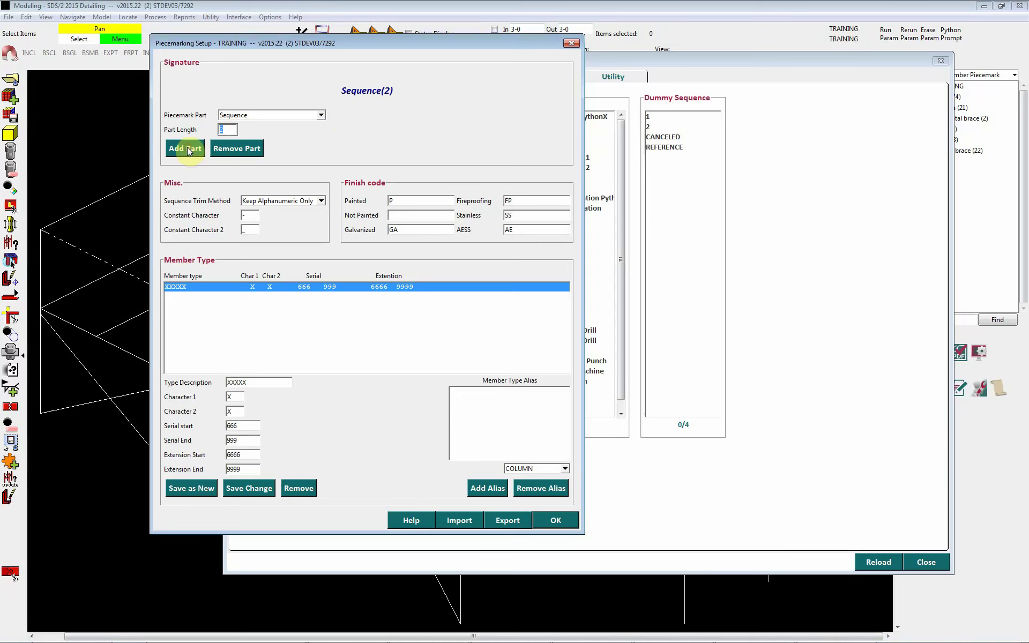
- Append the Member Type Character part to the piecemark signature after the Sequence part
click(320, 115)
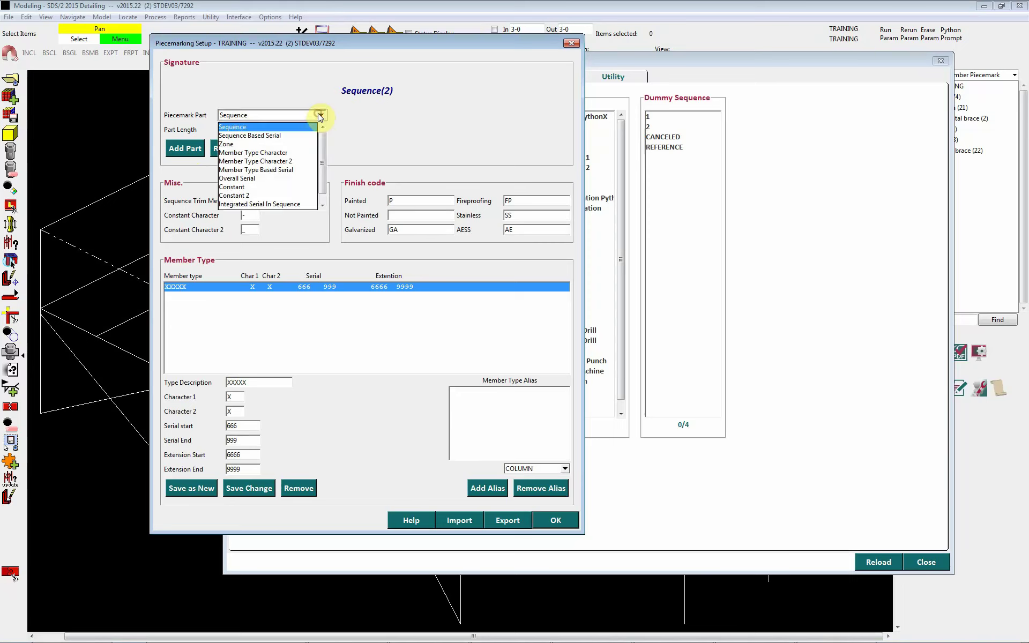
click(304, 155)
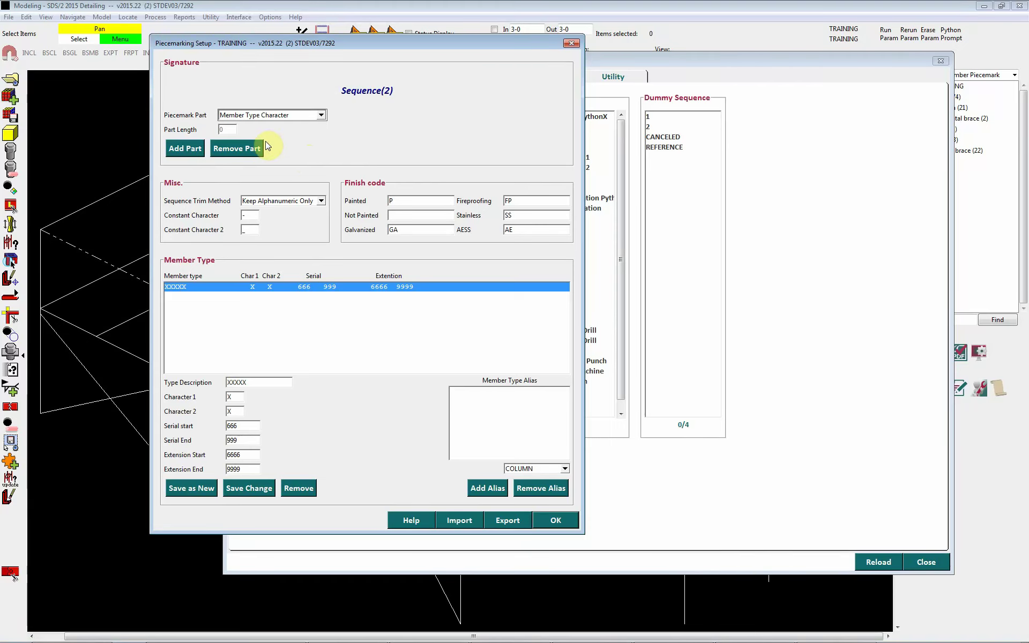
click(192, 150)
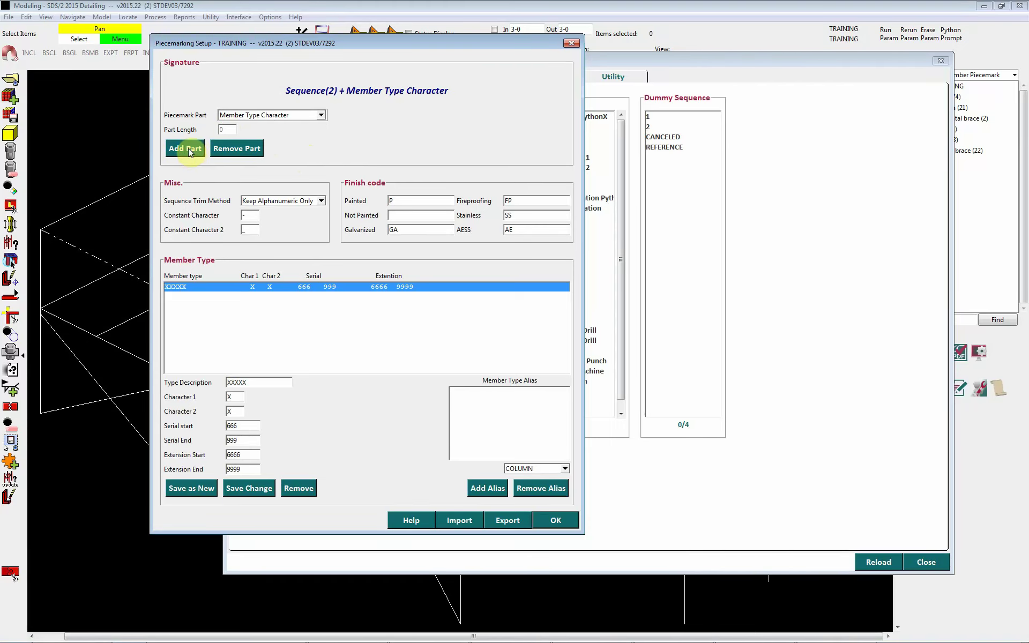
- Examine the available sequence trim methods and the piecemark part types, including Finish code and Member Type Character 2
click(322, 203)
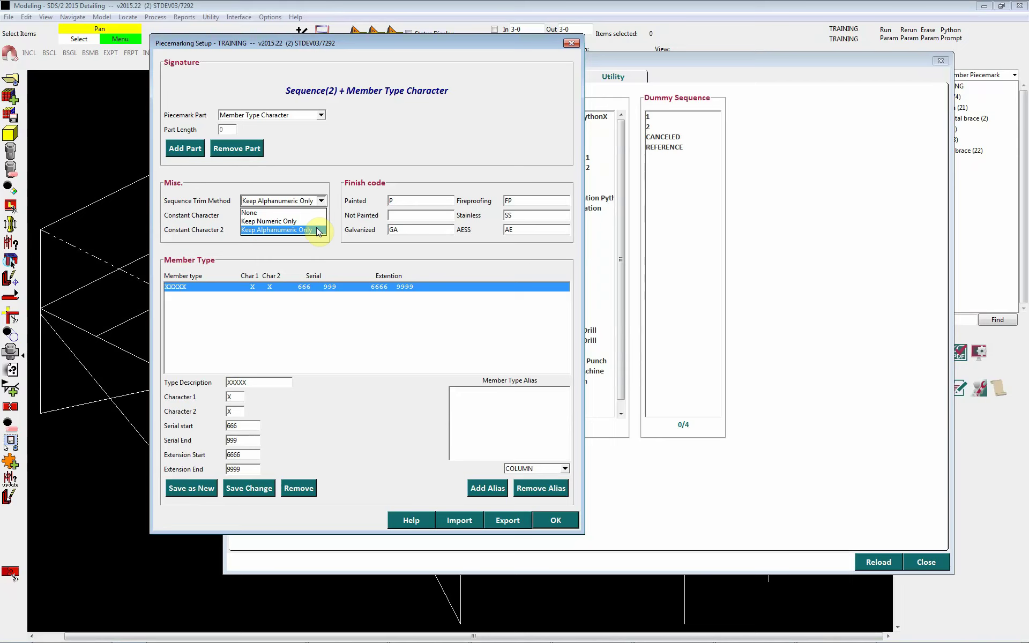
click(321, 201)
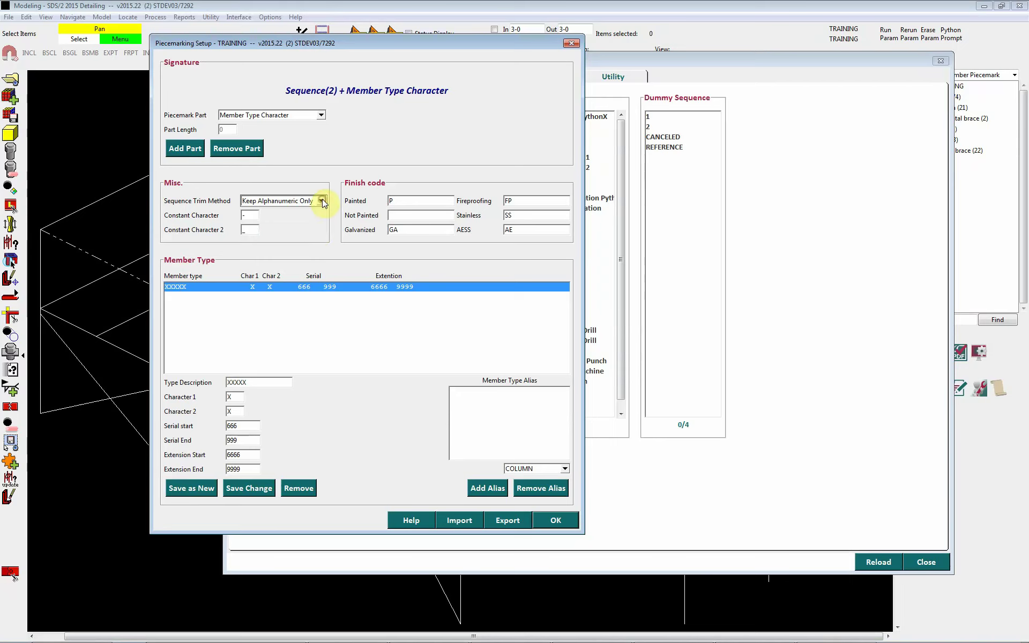
click(322, 115)
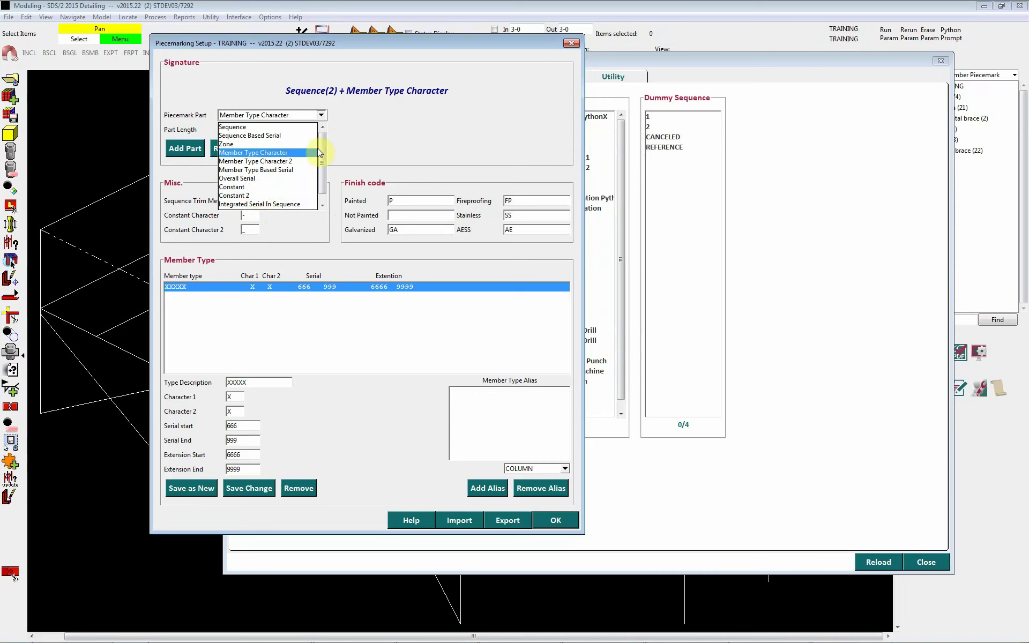
click(323, 113)
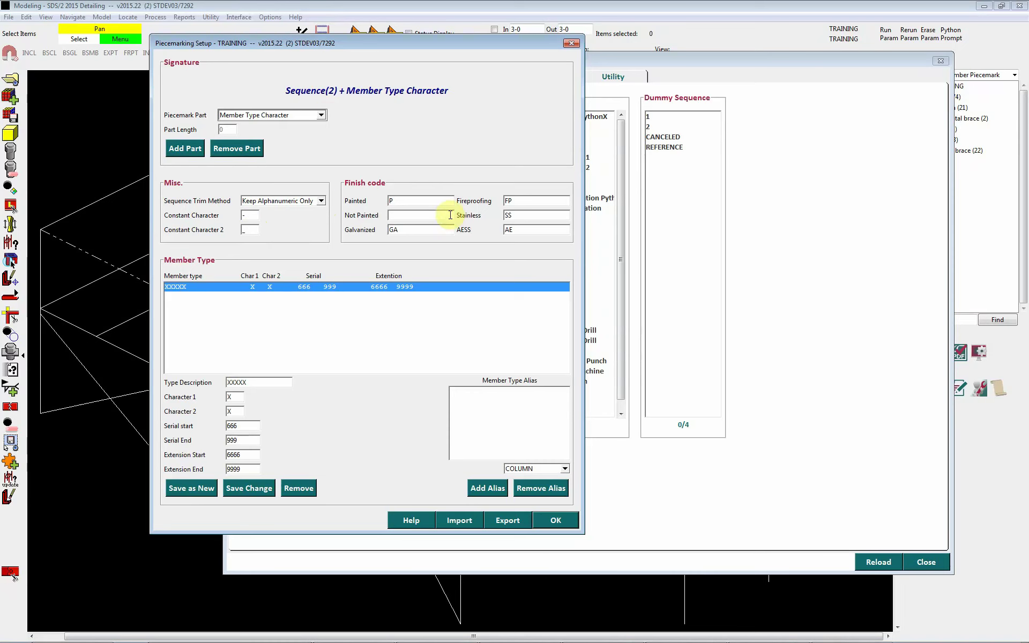
click(321, 114)
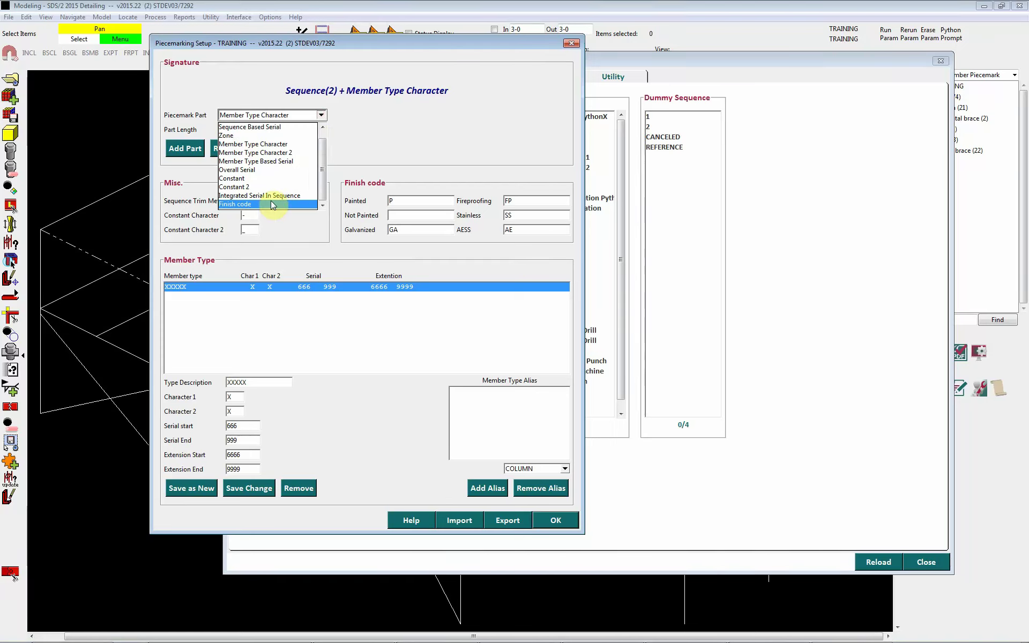
click(322, 114)
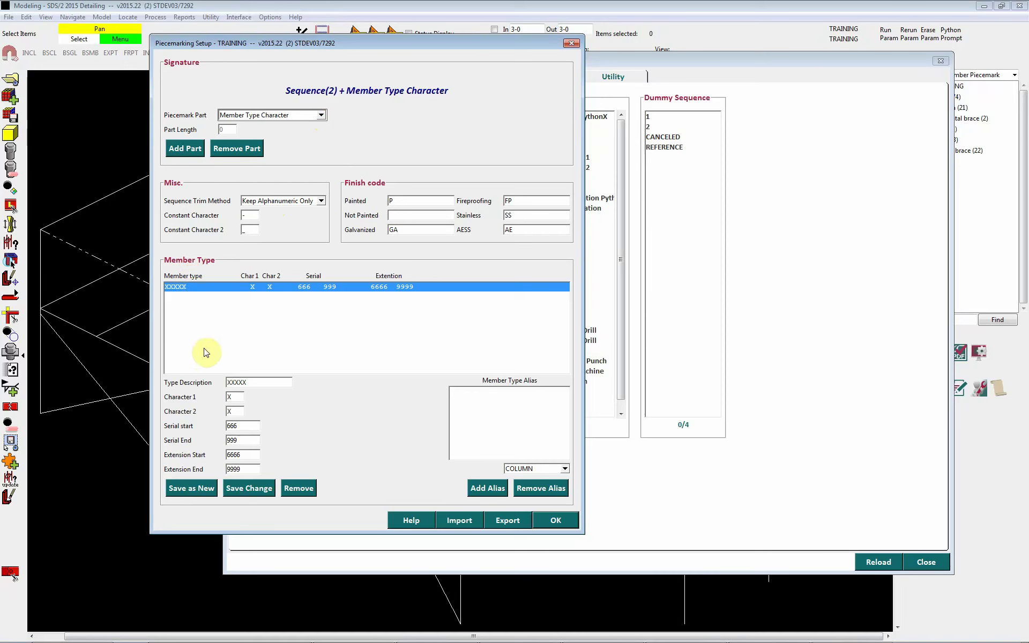
click(321, 116)
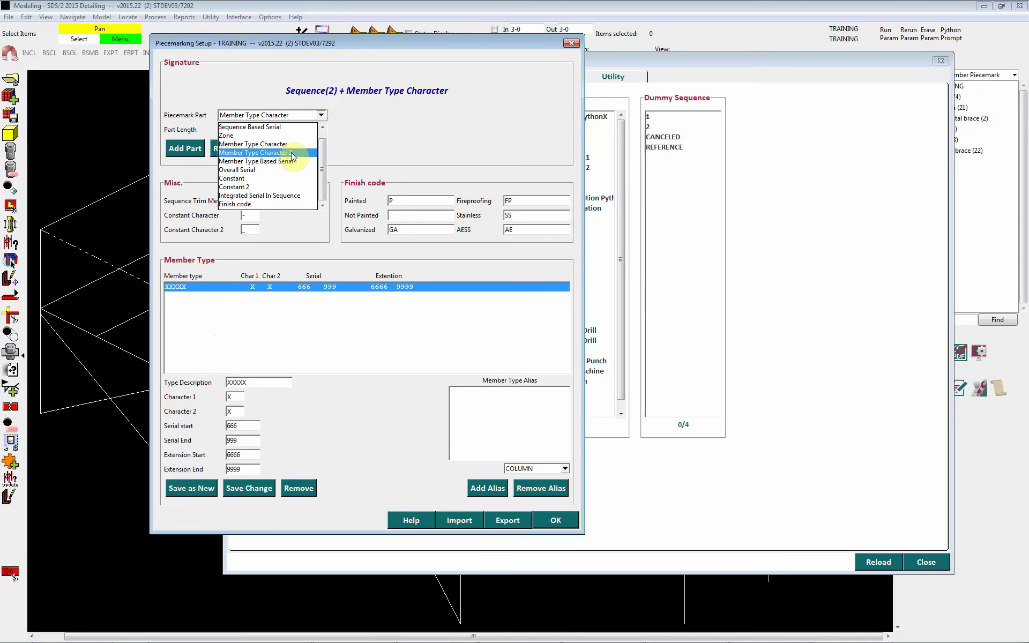
click(322, 115)
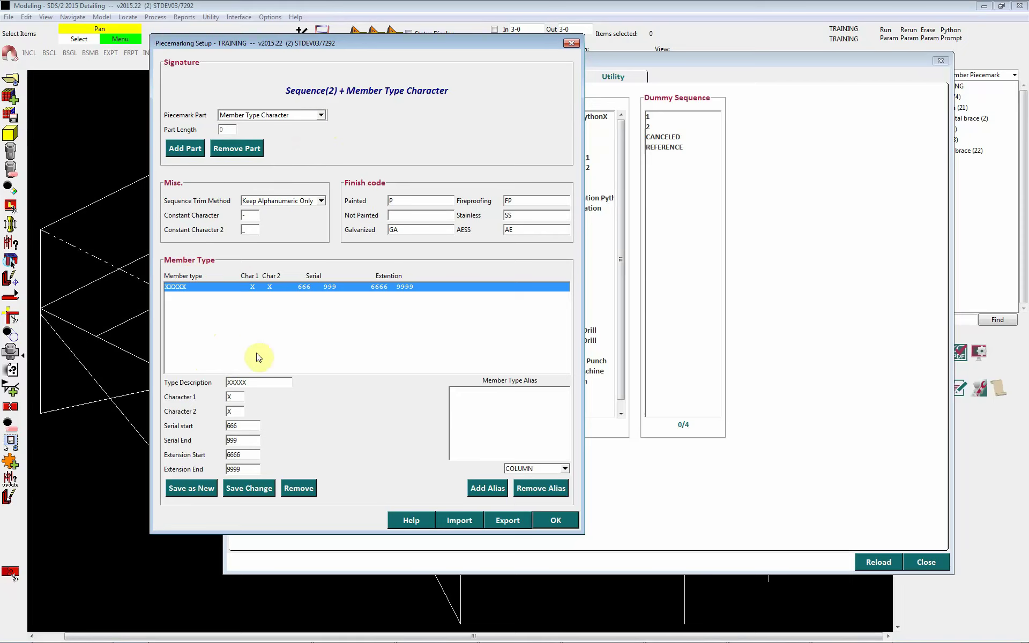
- Change the placeholder member type to BEAM with Character 1 B and serial start 1, and save the change
double_click(260, 381)
text(BEAM)
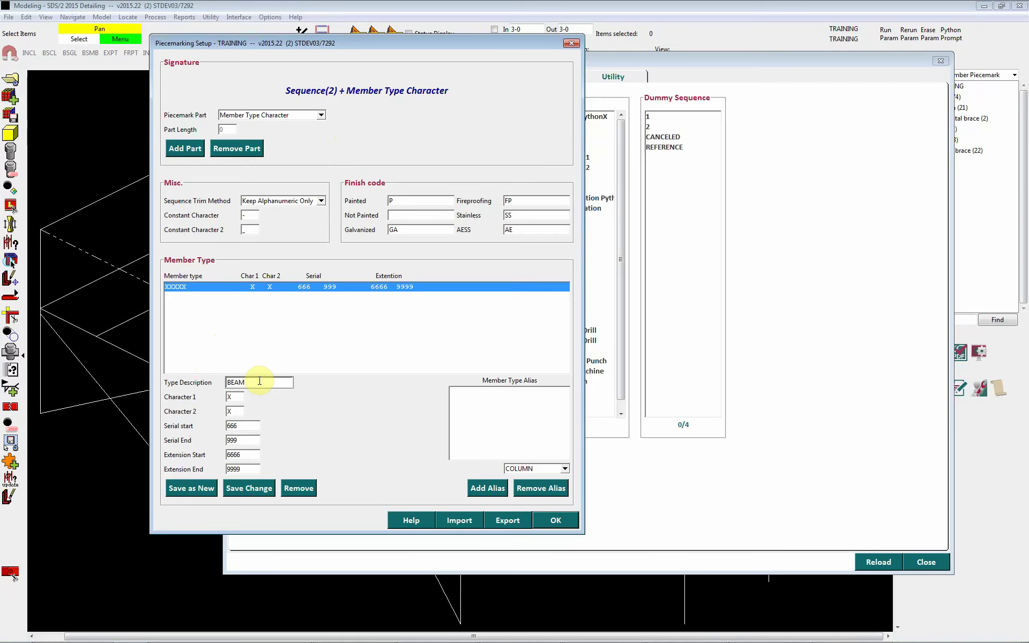
key(Tab)
text(B)
key(Tab)
key(Tab)
text(1)
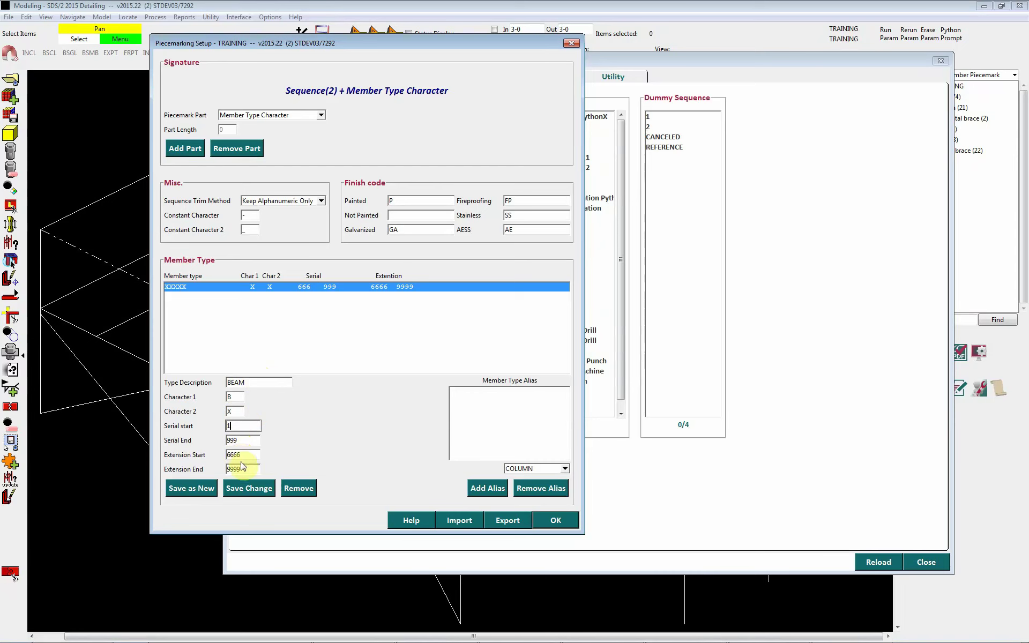
click(246, 488)
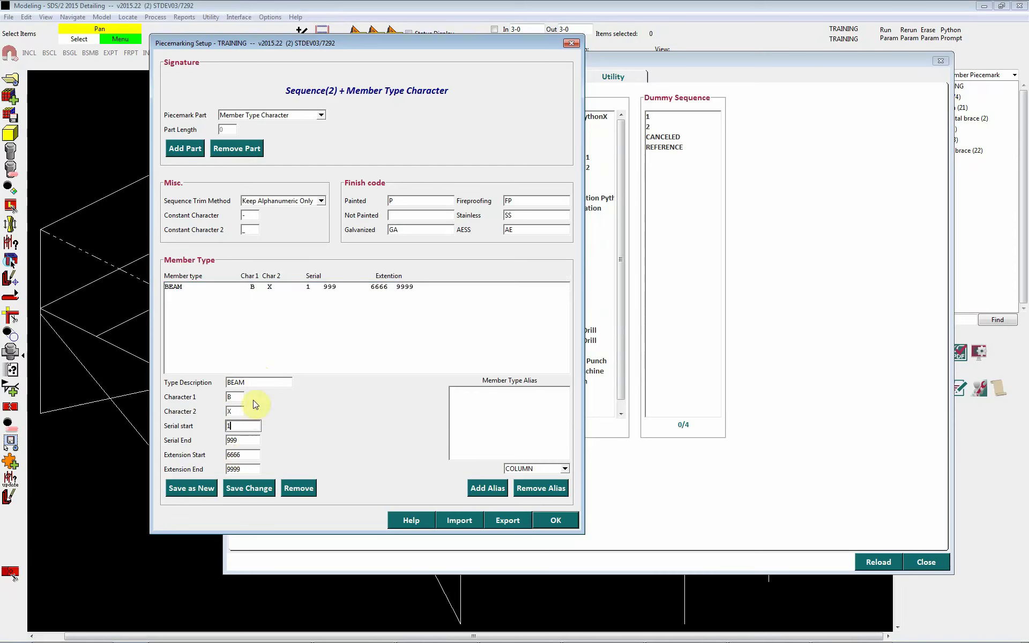
- Save a new member type named COLUMN with Character 1 set to C
double_click(258, 383)
text(COLUMN)
key(Tab)
text(C)
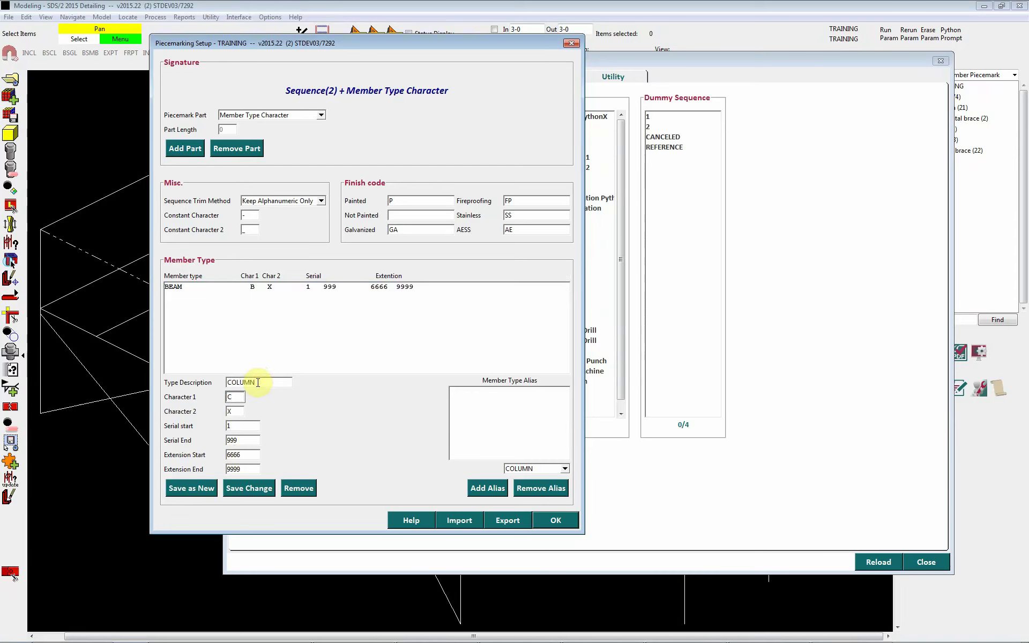
click(192, 488)
- Save a new member type named VERTICAL BRACE with Character 1 set to VB
double_click(263, 383)
text(VERTICAL BRACE)
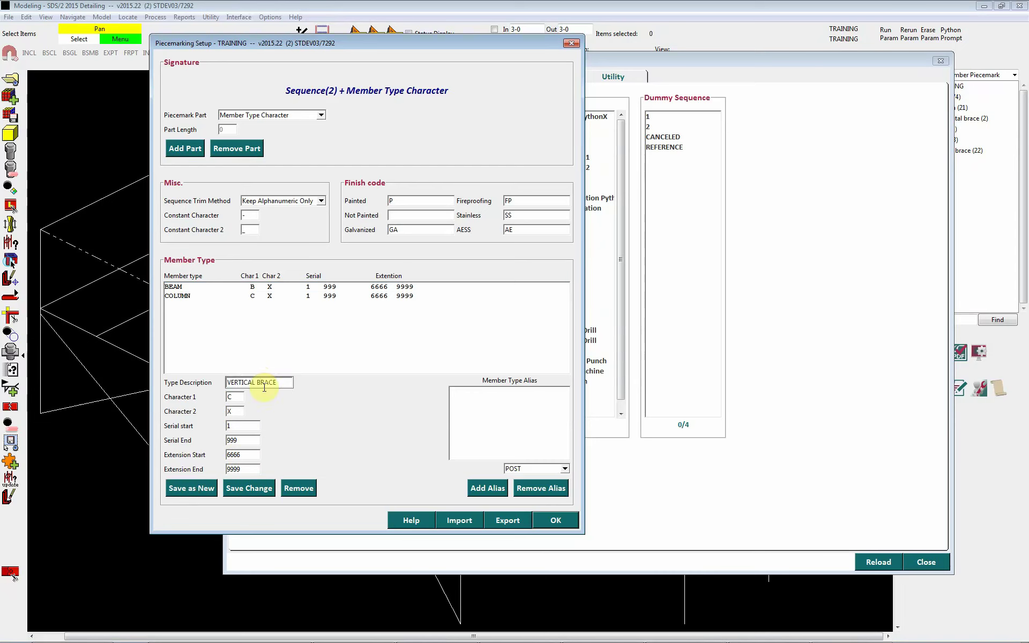
key(Tab)
text(VB)
click(191, 487)
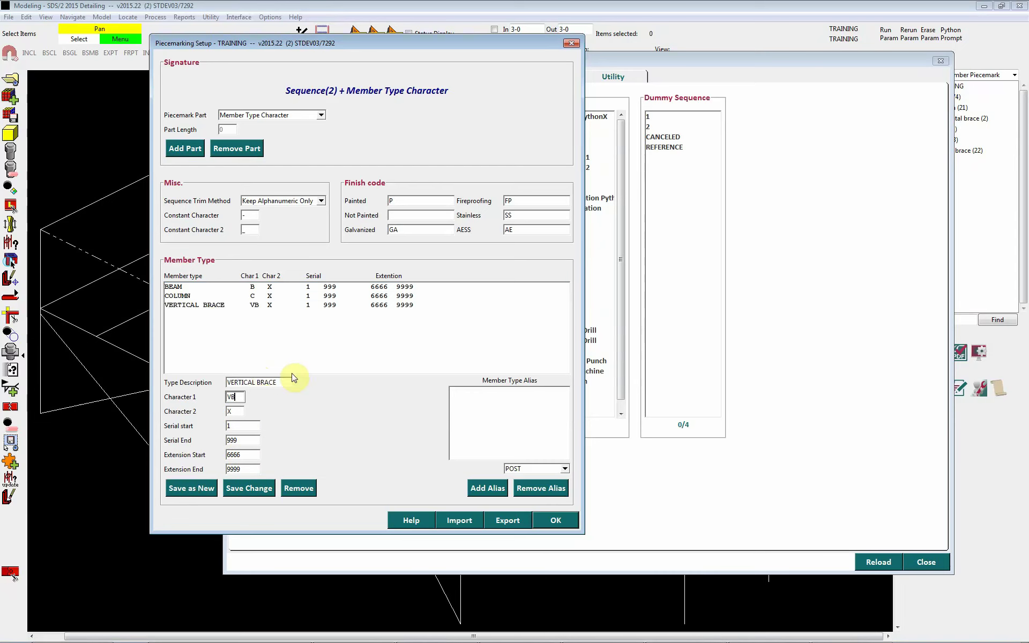
- Add POST, HANGER and HORIZONTAL BRACE as aliases of the COLUMN member type, and remove the HORIZONTAL BRACE alias again
click(565, 469)
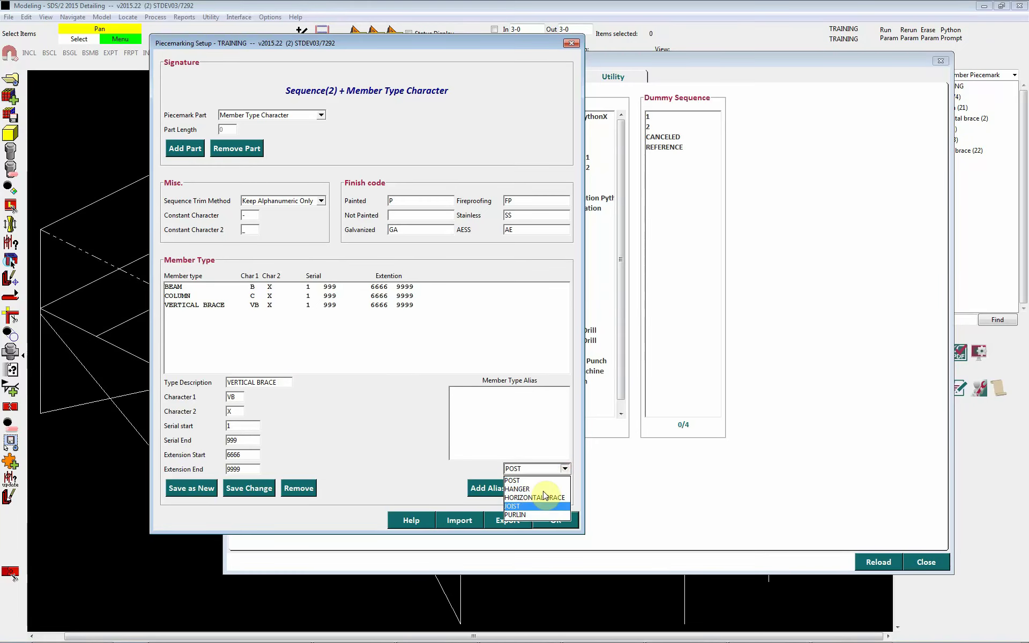
click(536, 480)
click(196, 298)
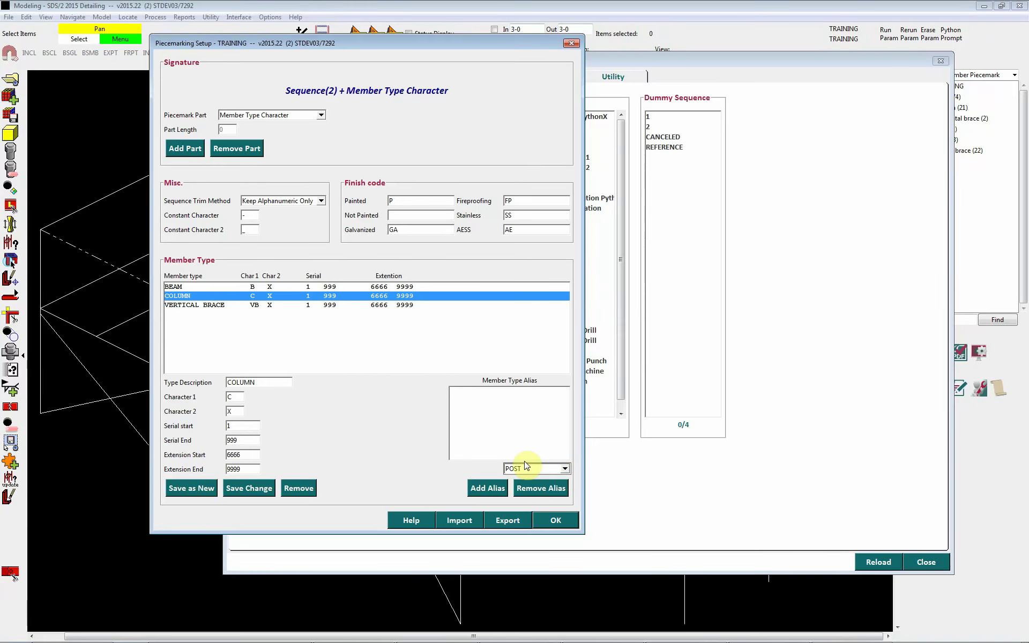
click(482, 497)
click(484, 497)
click(484, 496)
click(486, 409)
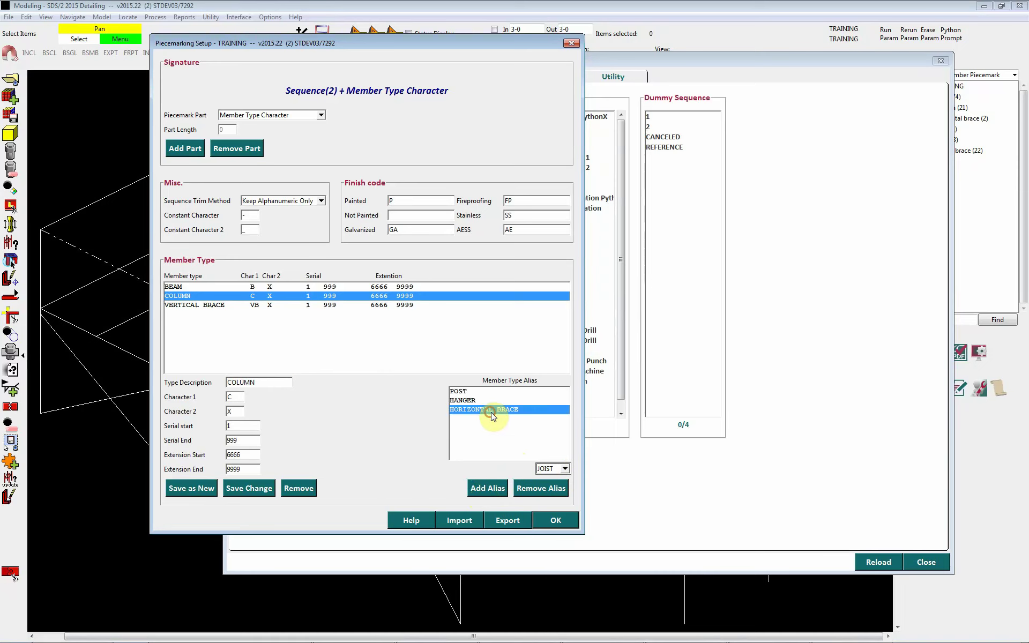
click(544, 489)
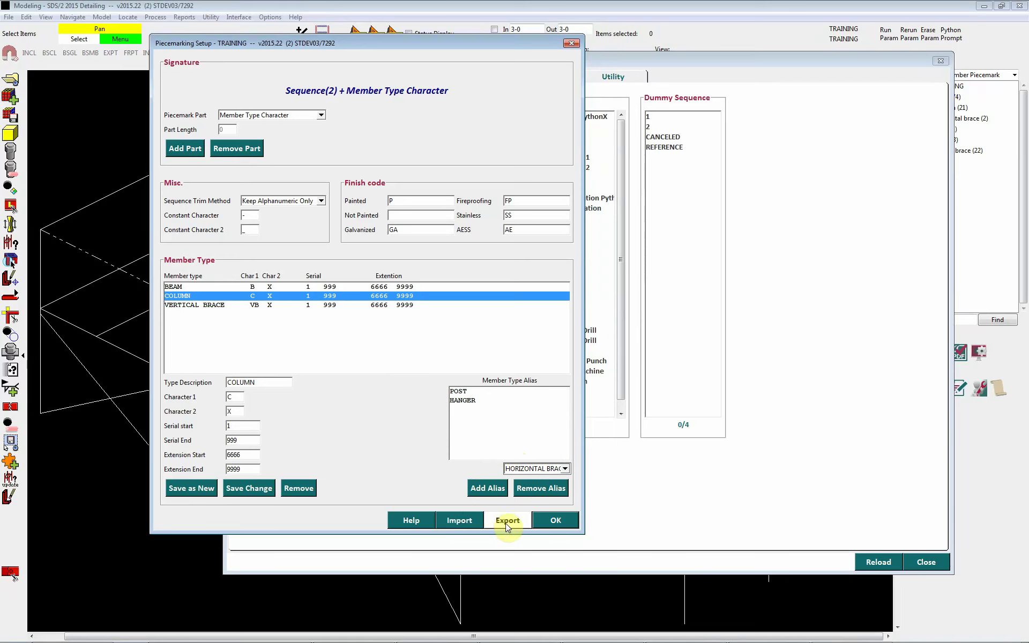
- Append a Member Type Based Serial part with a length of 3 to the piecemark signature
click(321, 115)
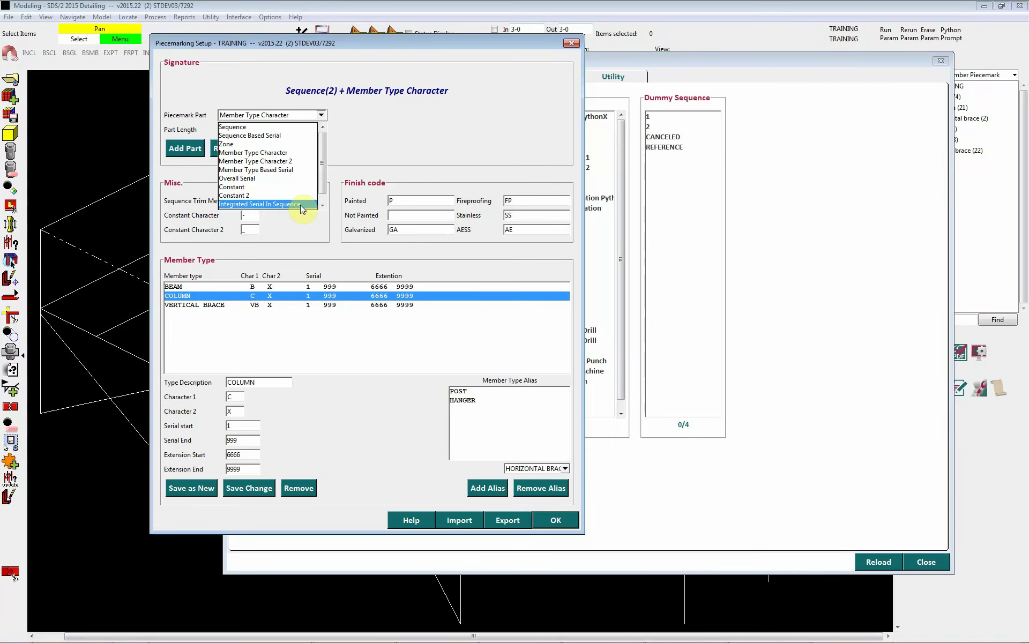
scroll(304, 209, down, 1)
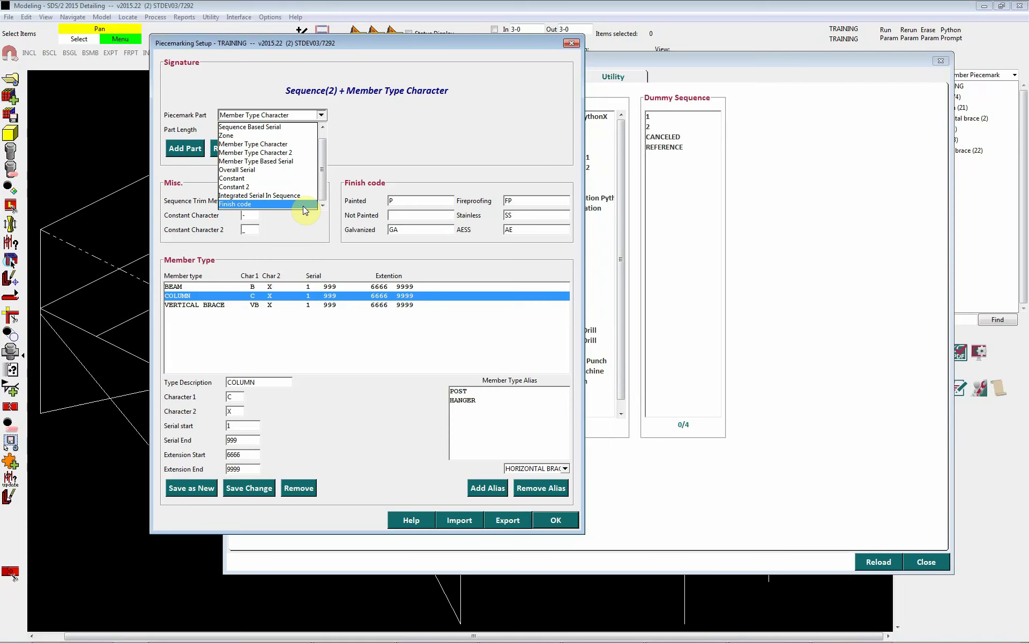
click(321, 116)
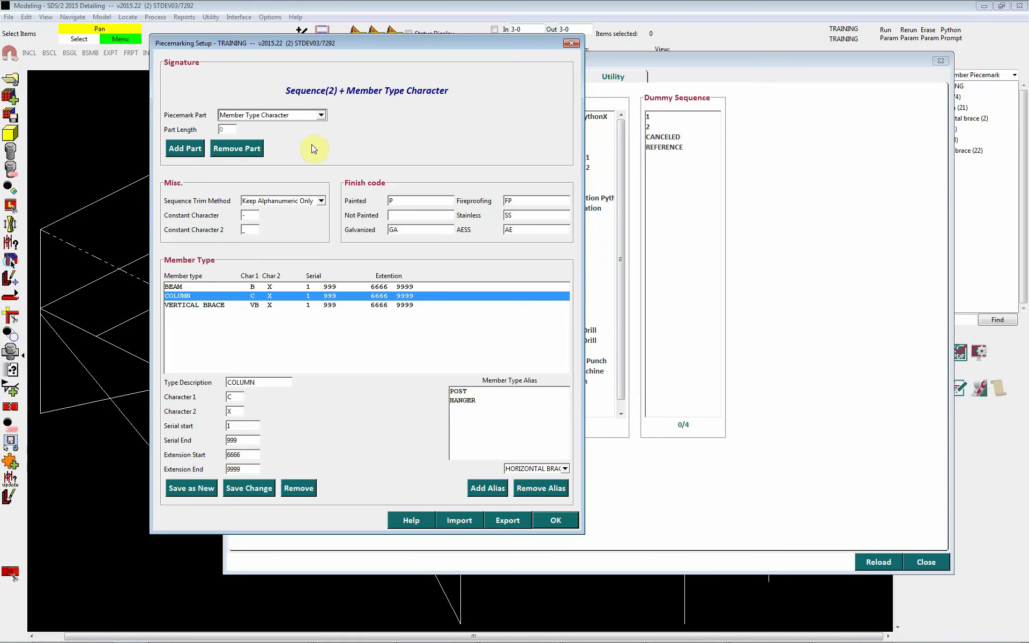
click(321, 114)
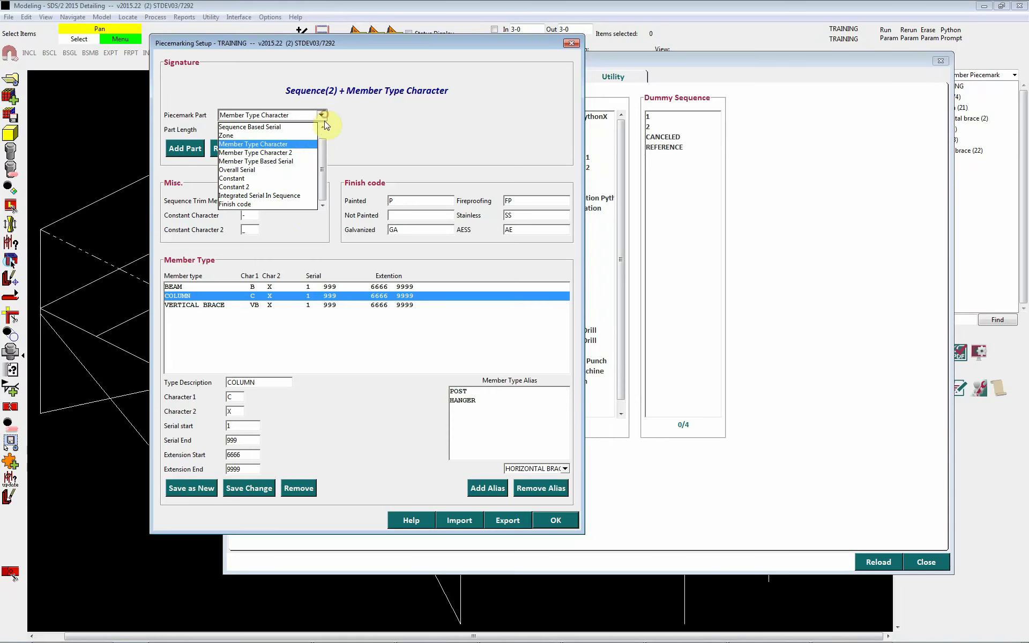
click(304, 161)
click(187, 151)
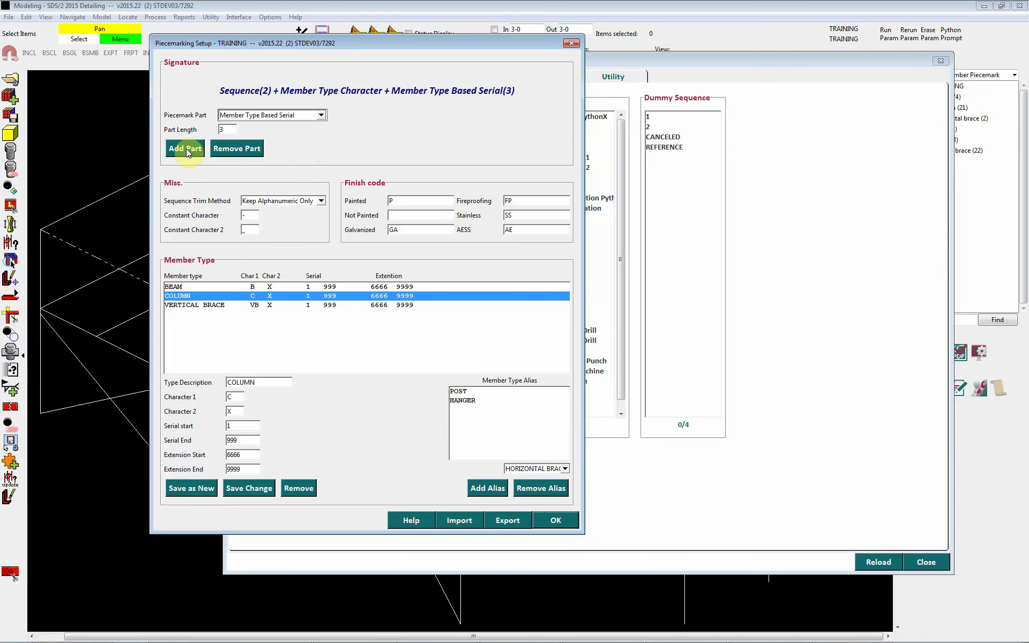
- Accept the piecemarking setup and return to the drawing log's detail sheet list
click(555, 524)
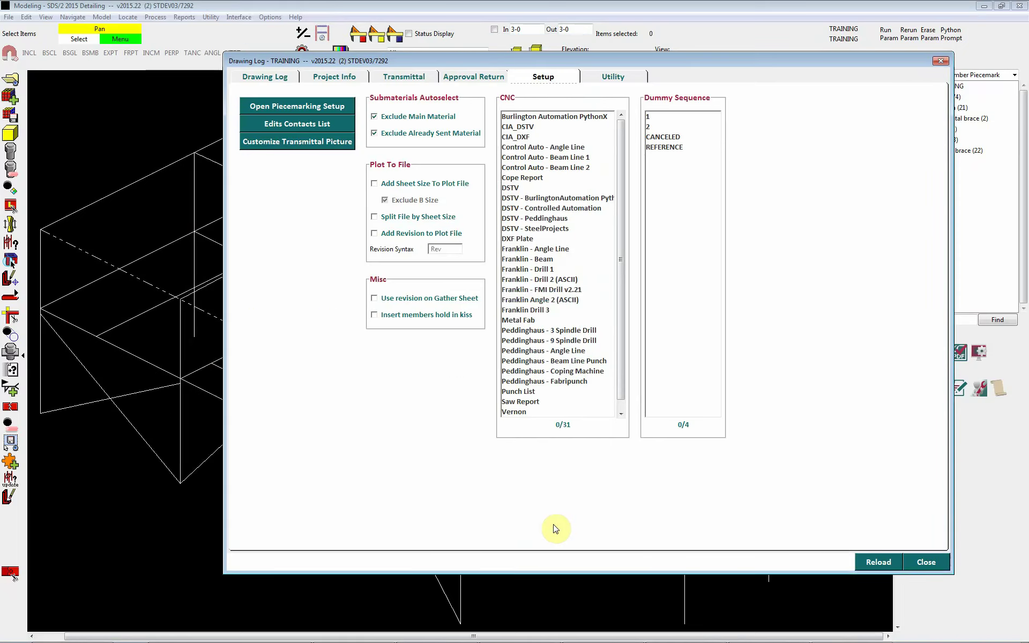
click(279, 80)
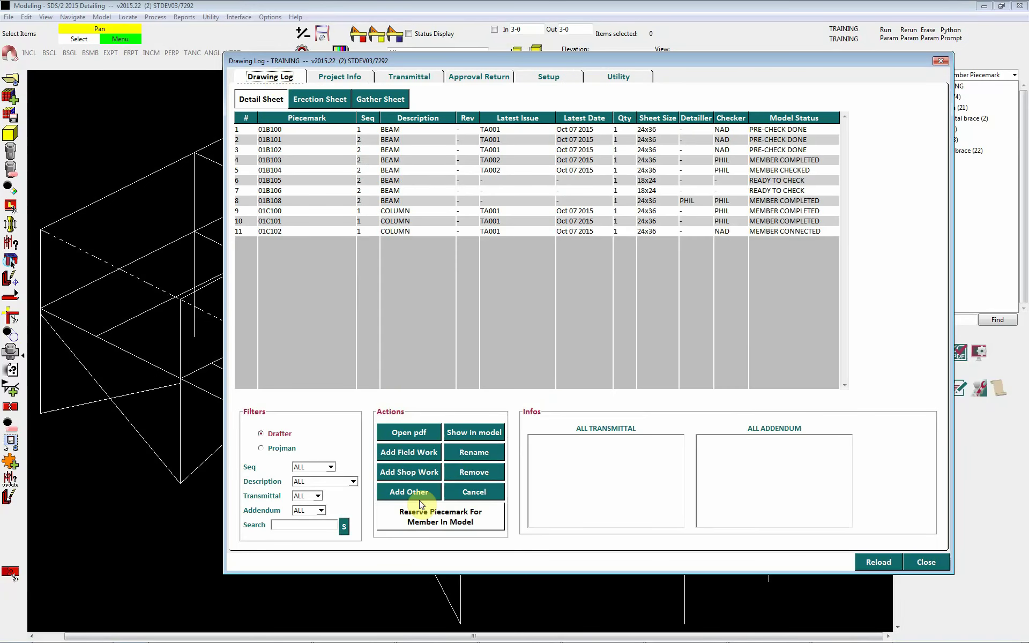
- Reserve piecemarks in the model for two columns, the beam between them and the adjoining three vertical braces
click(425, 520)
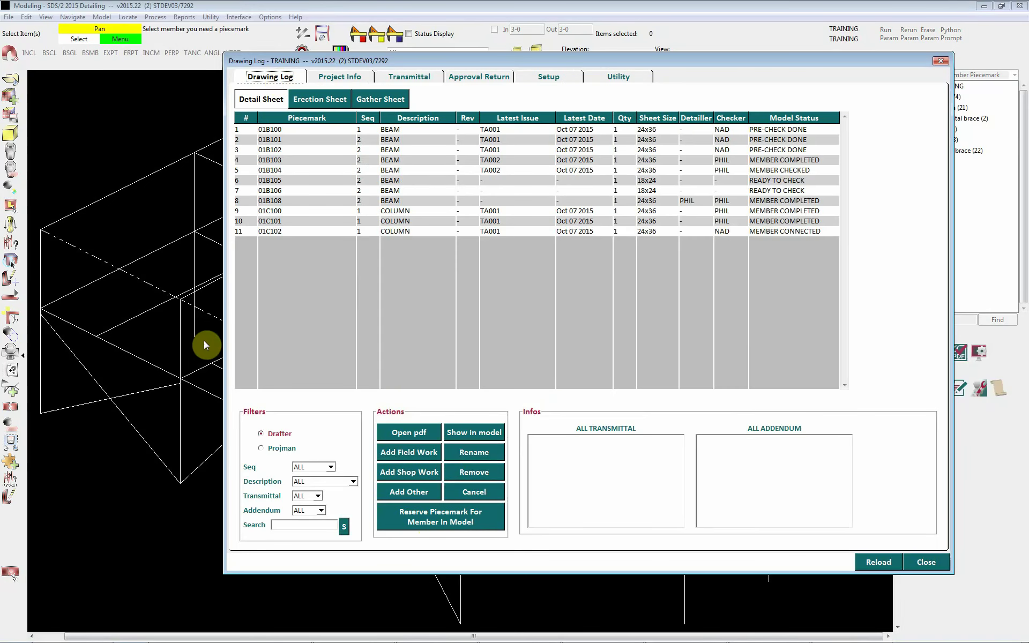
click(175, 353)
shift+click(38, 262)
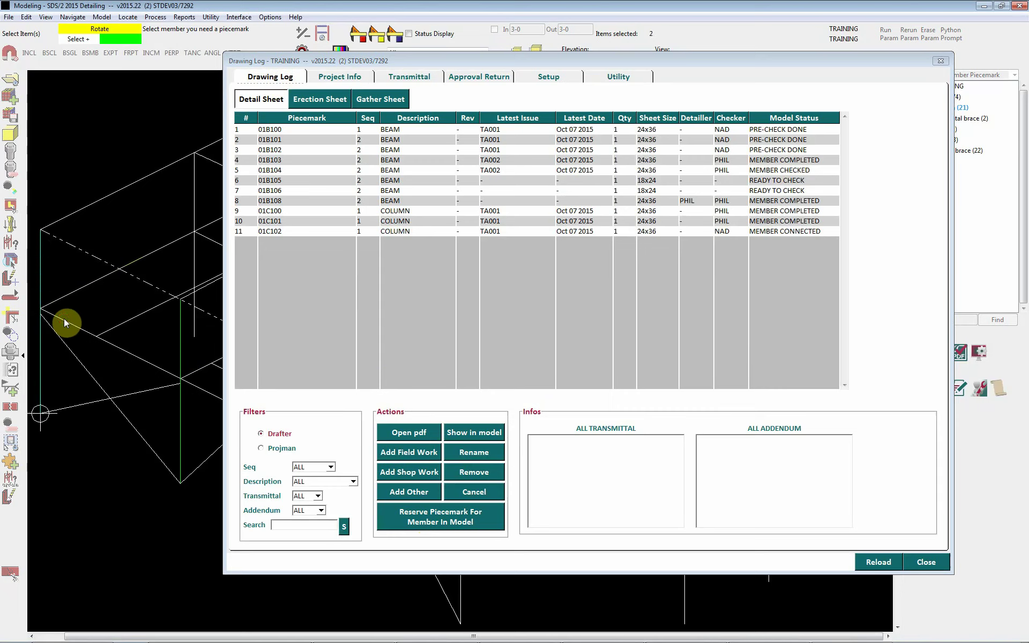
shift+click(79, 333)
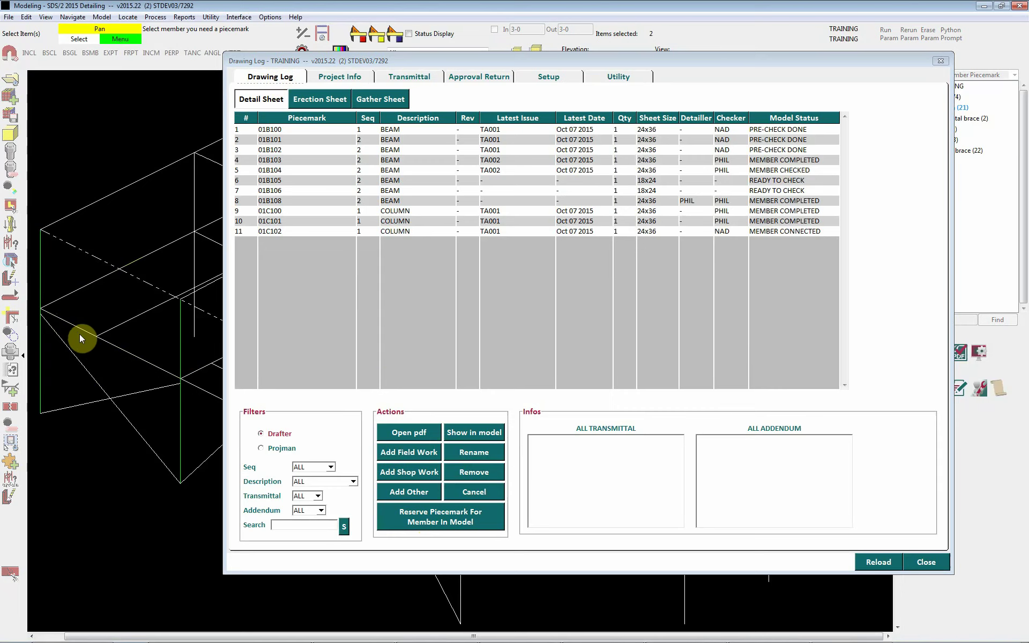
shift+click(112, 397)
shift+click(129, 393)
shift+click(103, 400)
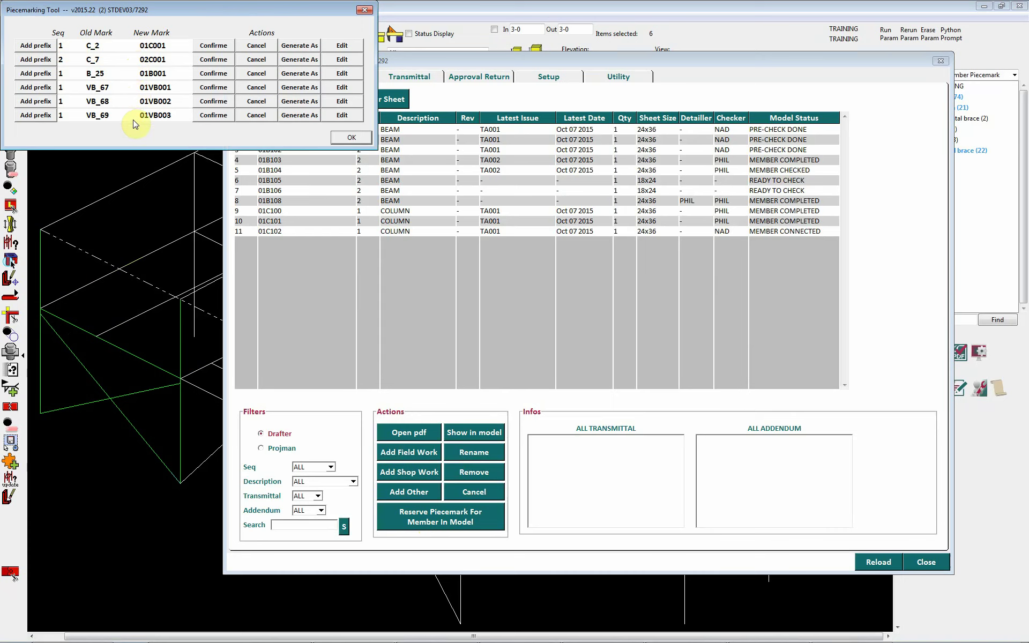
- Cancel the new marks proposed for all six members and close the Piecemarking Tool
click(260, 47)
click(258, 60)
click(257, 74)
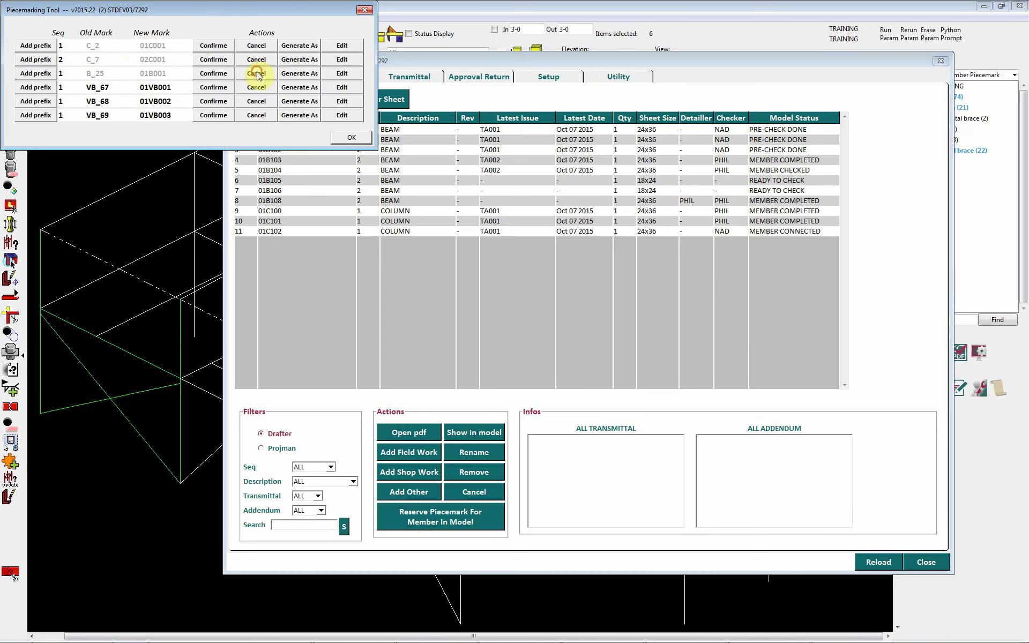
click(256, 87)
click(257, 100)
click(256, 115)
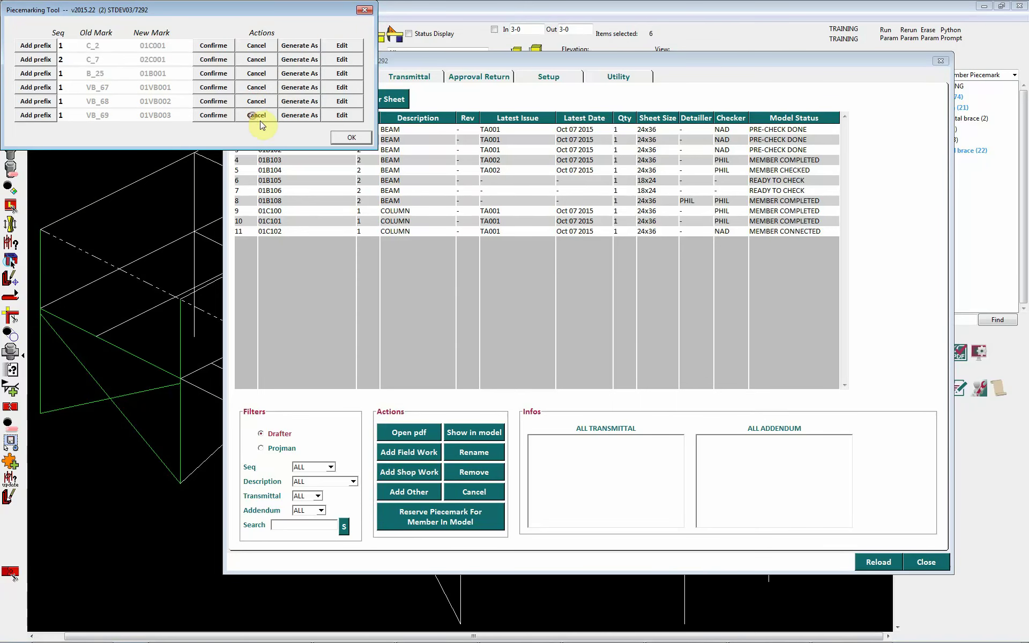
click(346, 137)
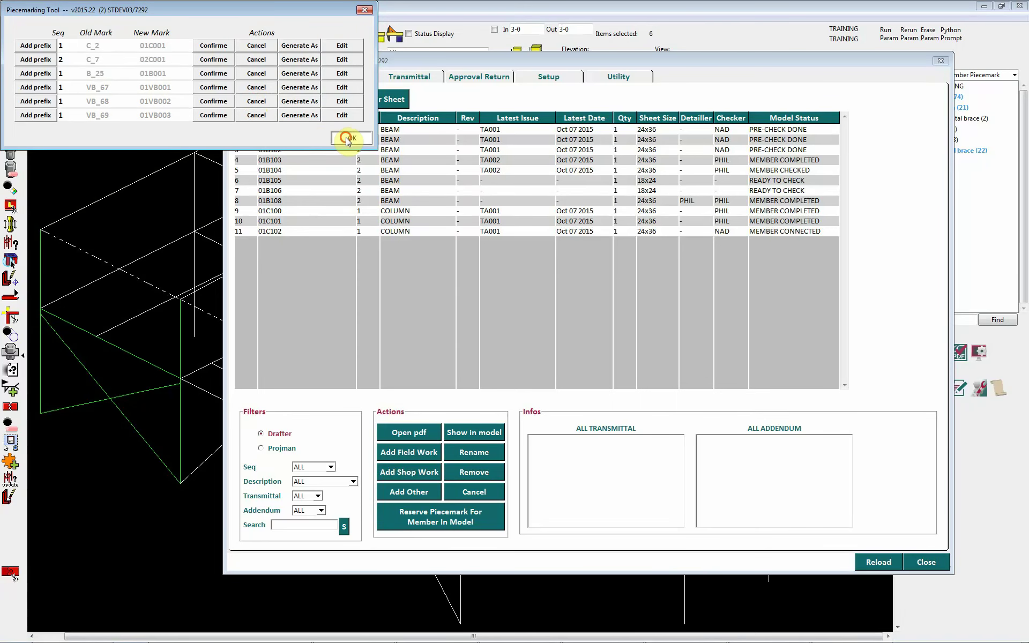
- Reopen the Piecemarking Setup and remove all three parts from the piecemark signature
click(548, 77)
click(332, 106)
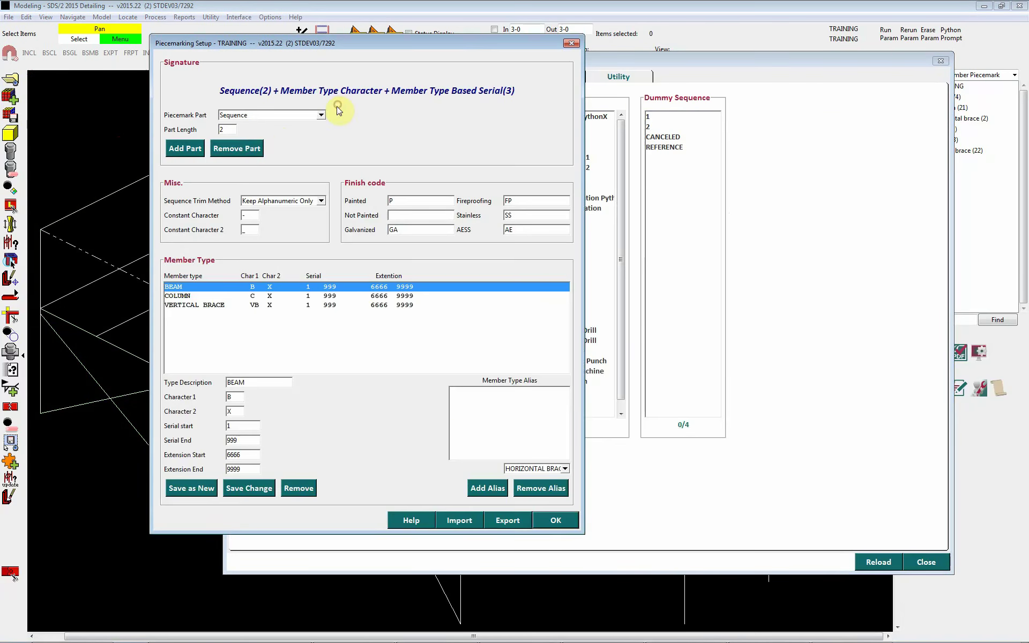
click(248, 151)
click(248, 149)
click(248, 149)
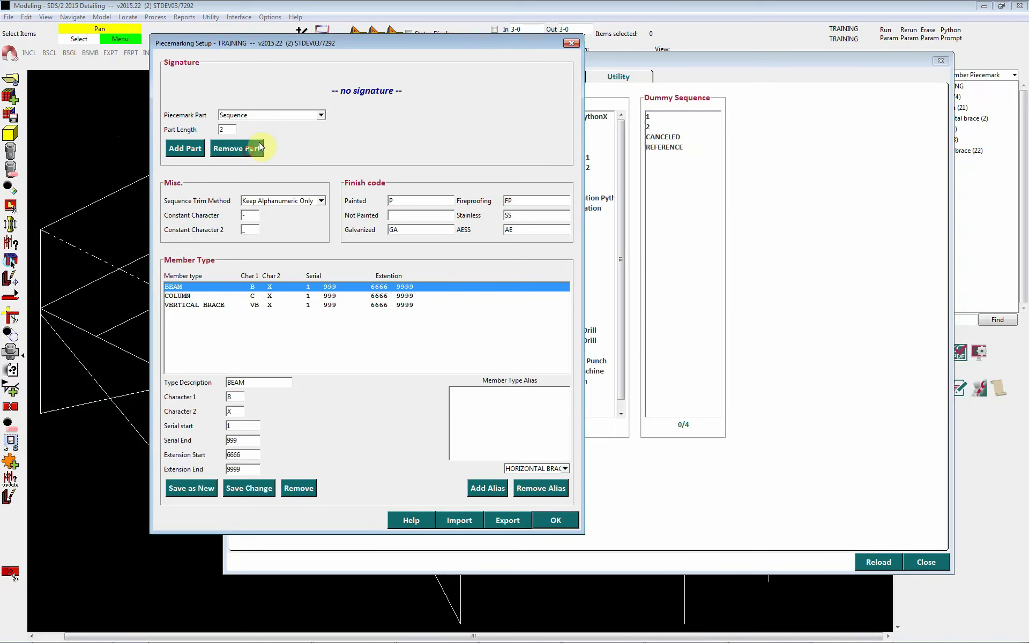
- Start a new signature with a Sequence part of length 1 followed by a Member Type Character part
double_click(234, 129)
text(1)
click(188, 149)
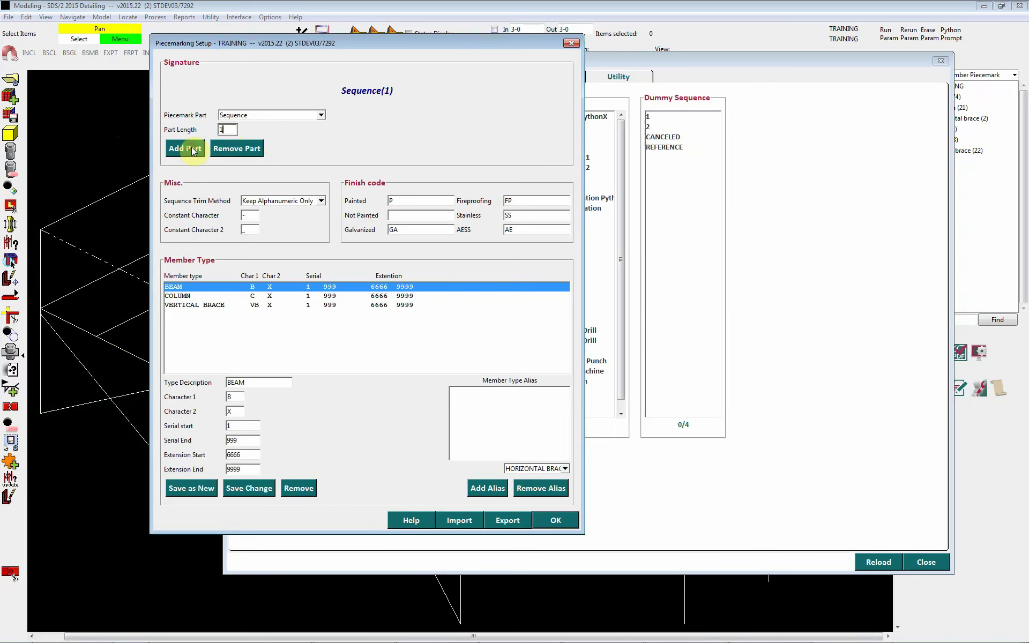
click(322, 116)
click(292, 152)
click(185, 148)
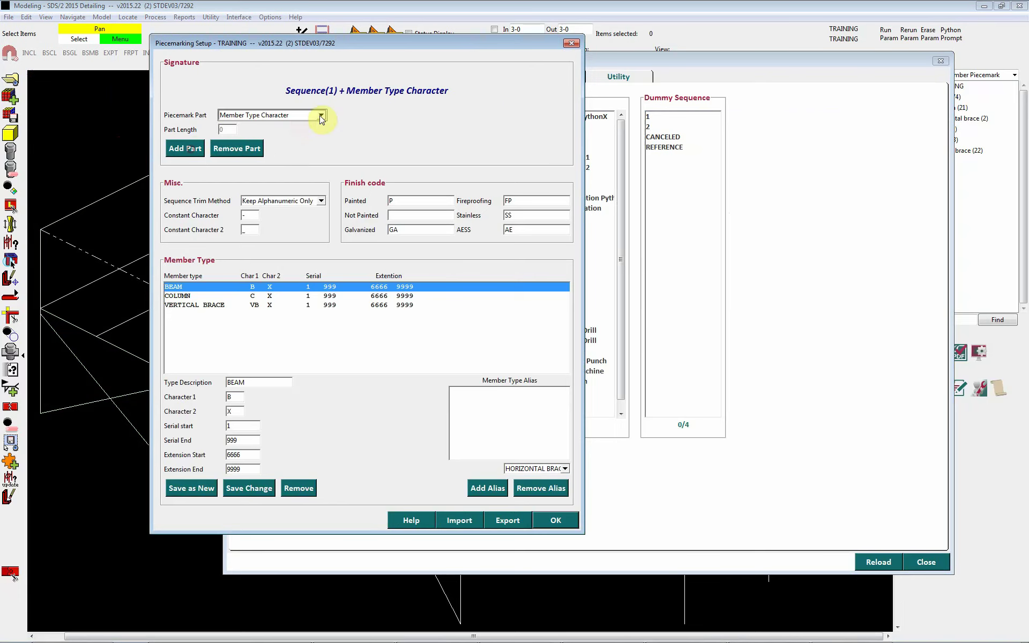
- Append a Constant part and an Overall Serial part of length 5 to the signature, and accept the setup
click(321, 115)
click(274, 186)
click(184, 148)
click(321, 115)
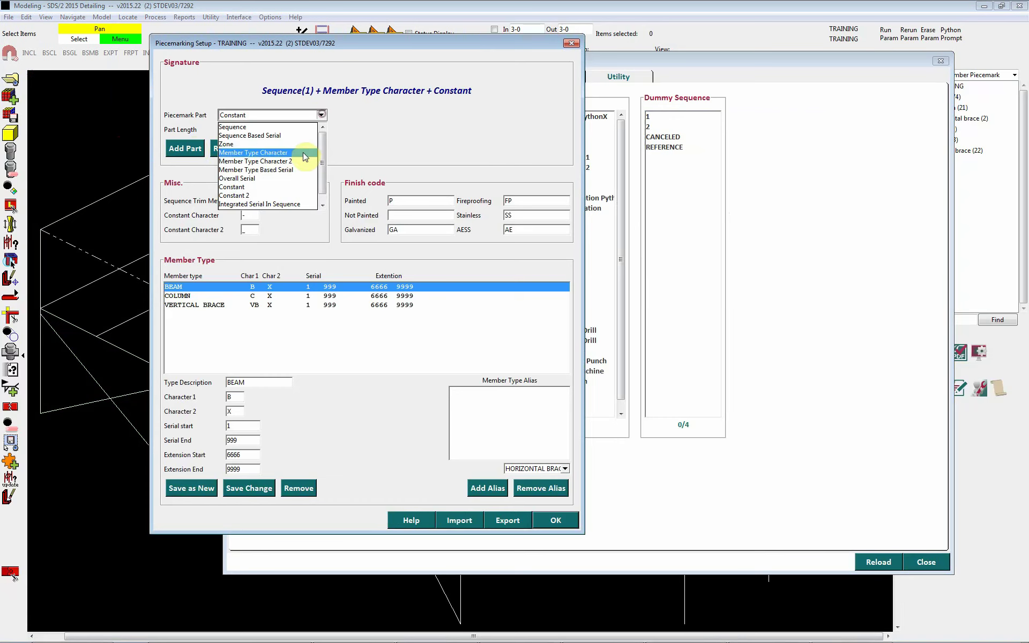
click(289, 179)
double_click(228, 129)
text(5)
click(190, 149)
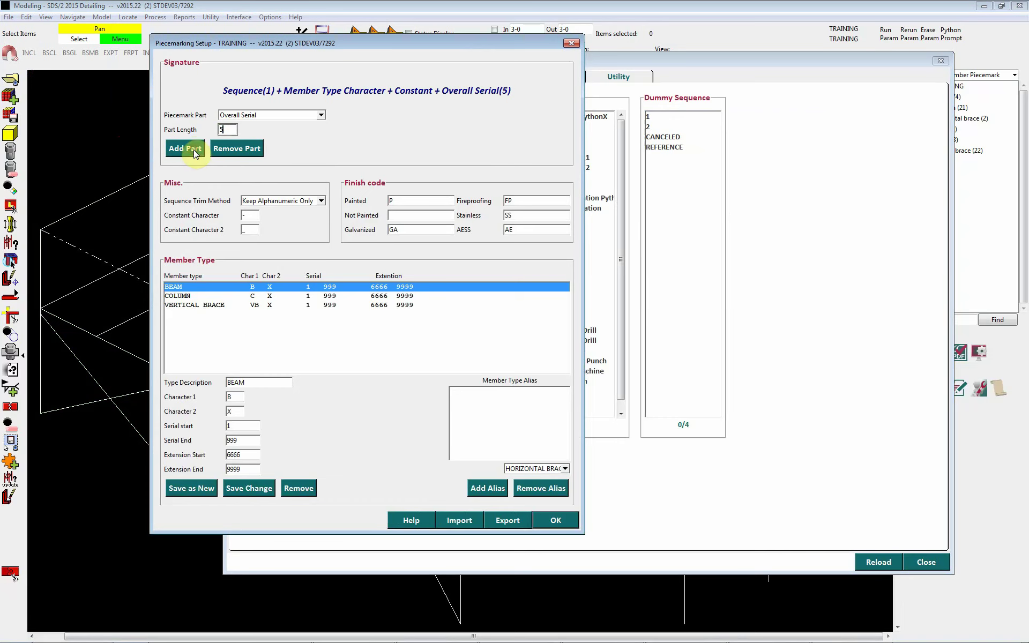
click(557, 521)
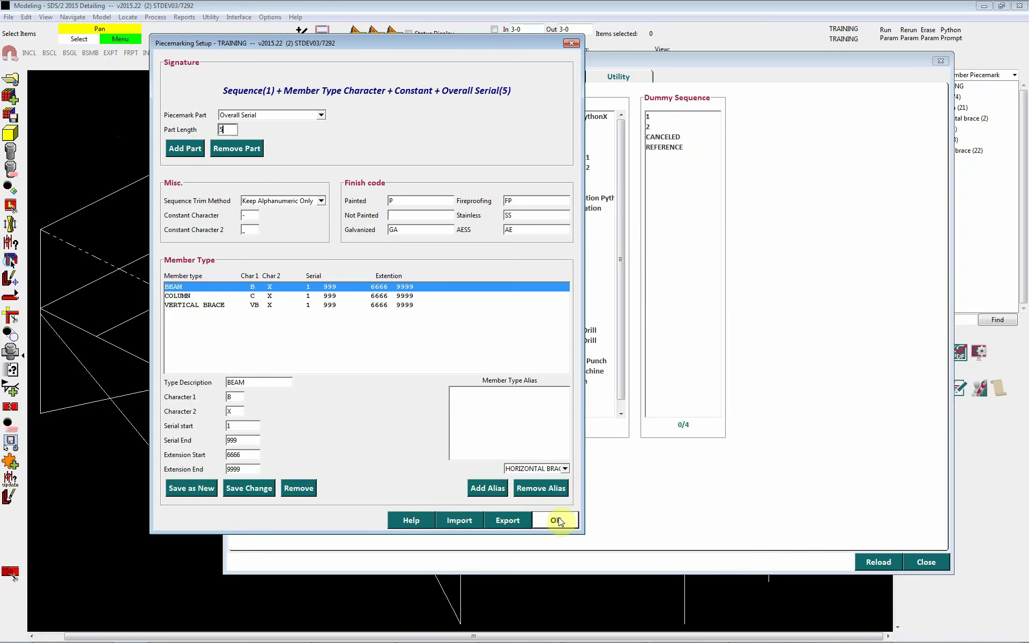
- Reserve piecemarks from the drawing log for the same two columns, beam and vertical braces plus beam 01B100
click(273, 77)
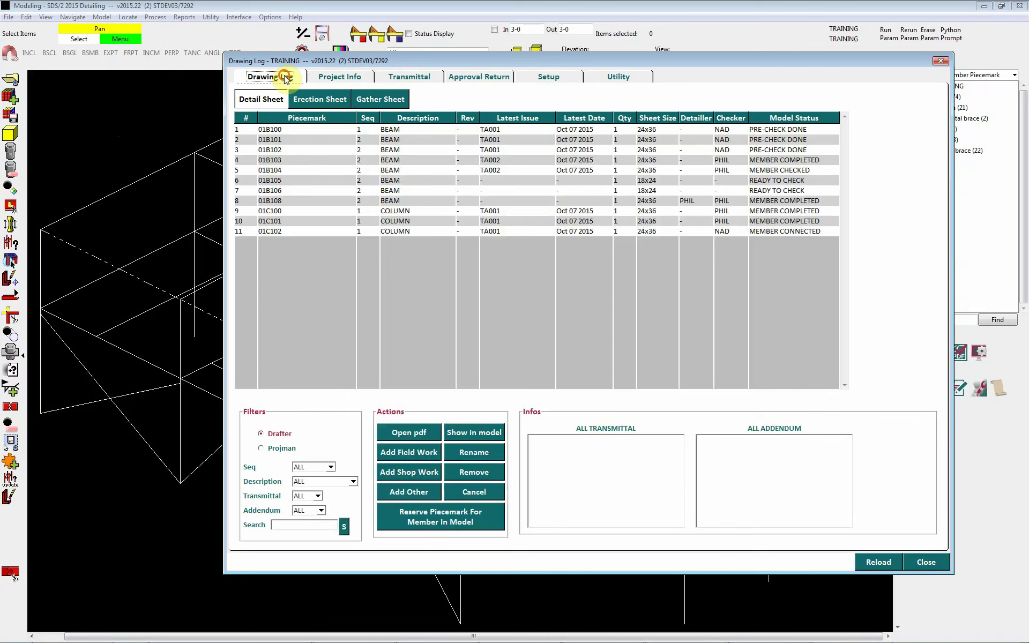
click(402, 511)
shift+click(148, 416)
shift+click(116, 376)
shift+click(108, 345)
shift+click(39, 267)
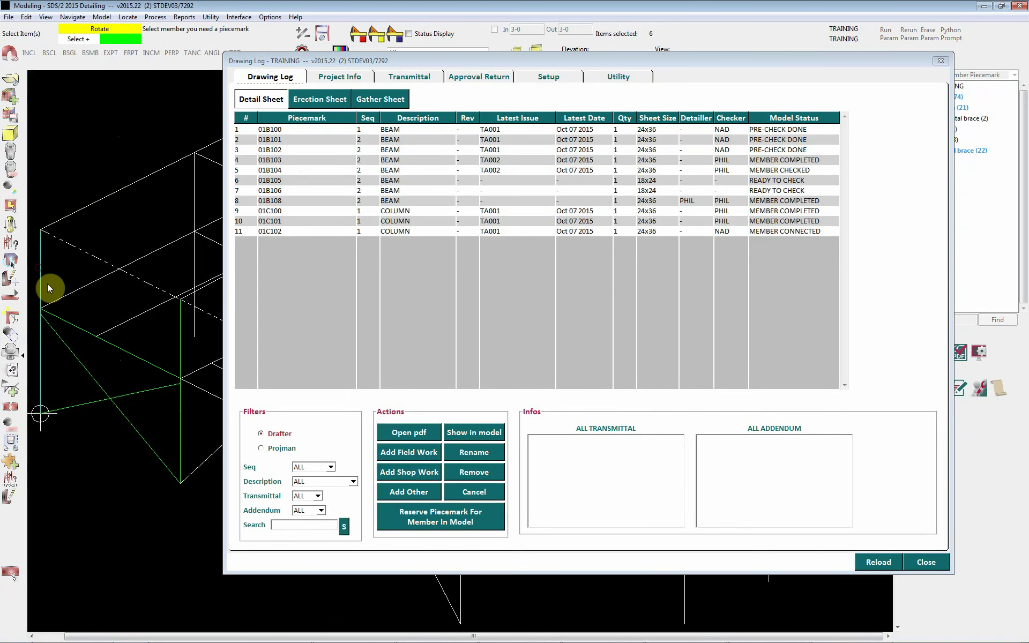
shift+click(108, 329)
key(Return)
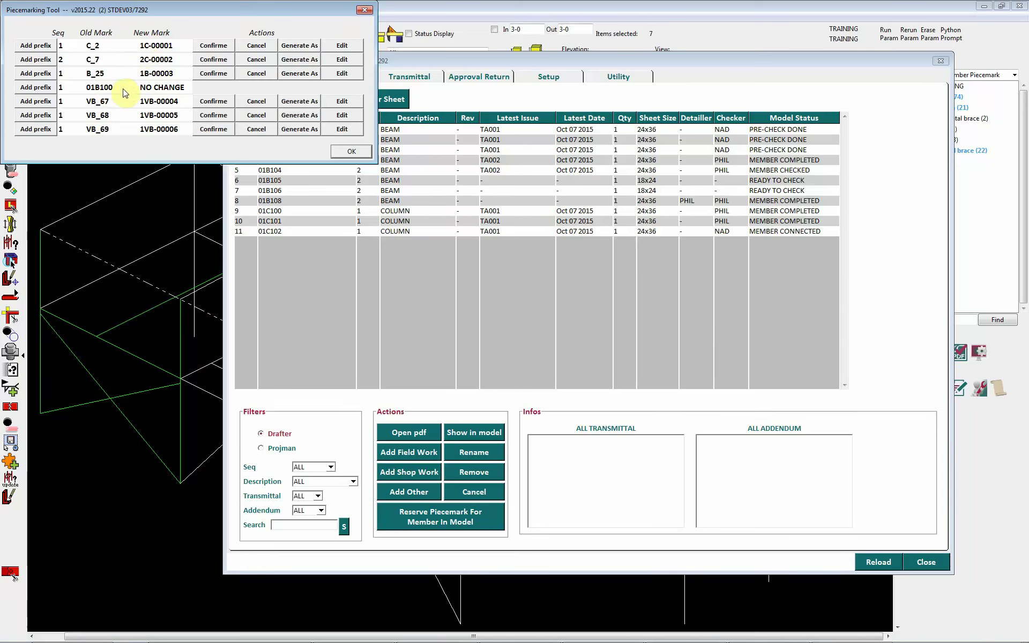
- Cancel the new marks proposed under the Overall Serial signature and close the Piecemarking Tool
click(256, 45)
click(256, 60)
click(257, 73)
click(257, 101)
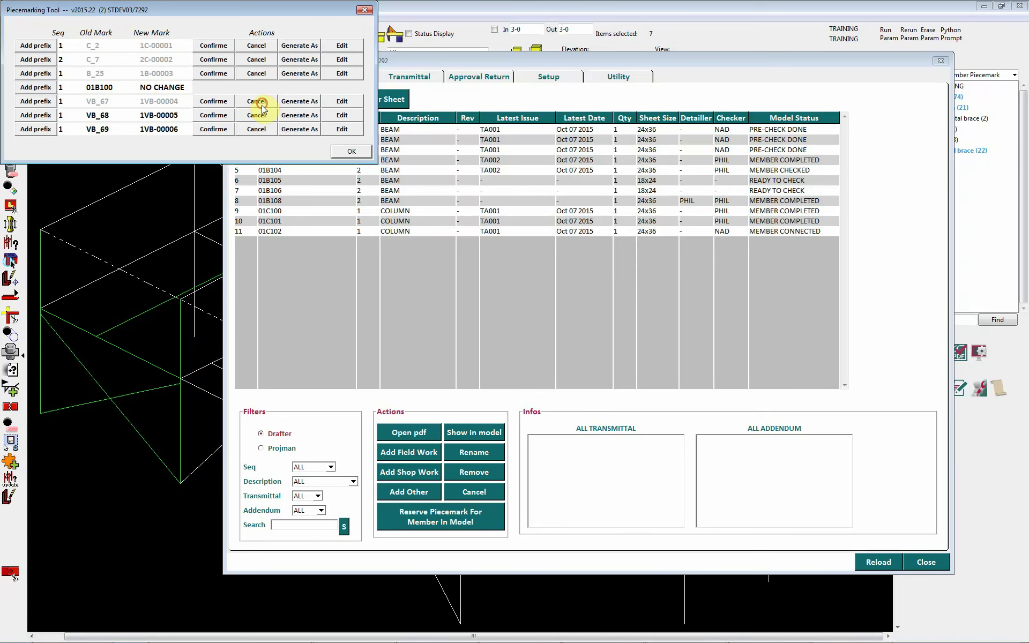
click(259, 115)
click(351, 152)
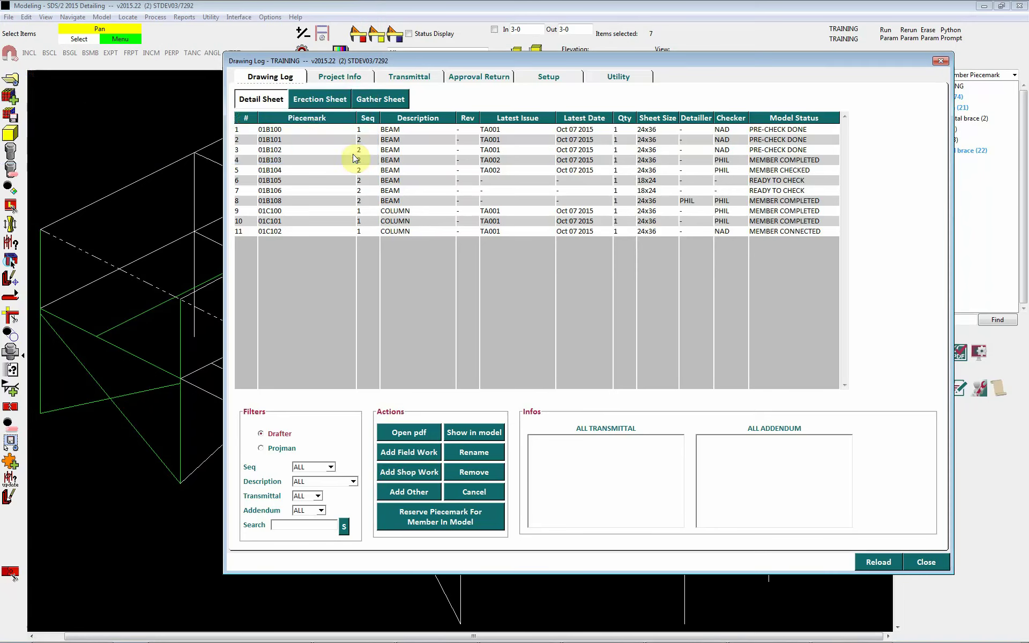
- Close the Drawing Log and view the Get Piecemark detail action in the Update System's setup options for column C_2
click(926, 561)
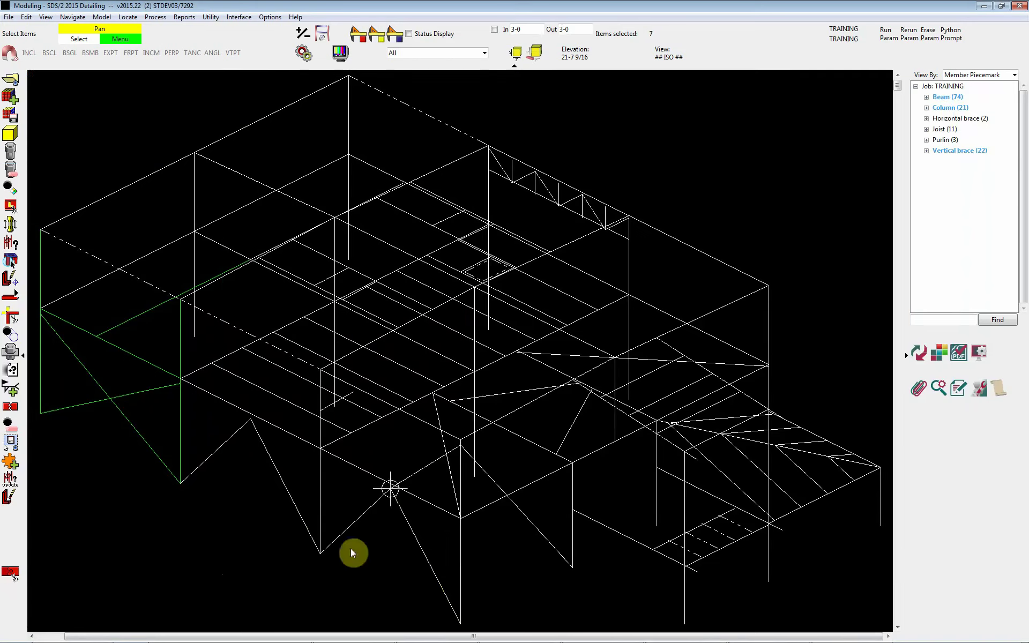
click(40, 271)
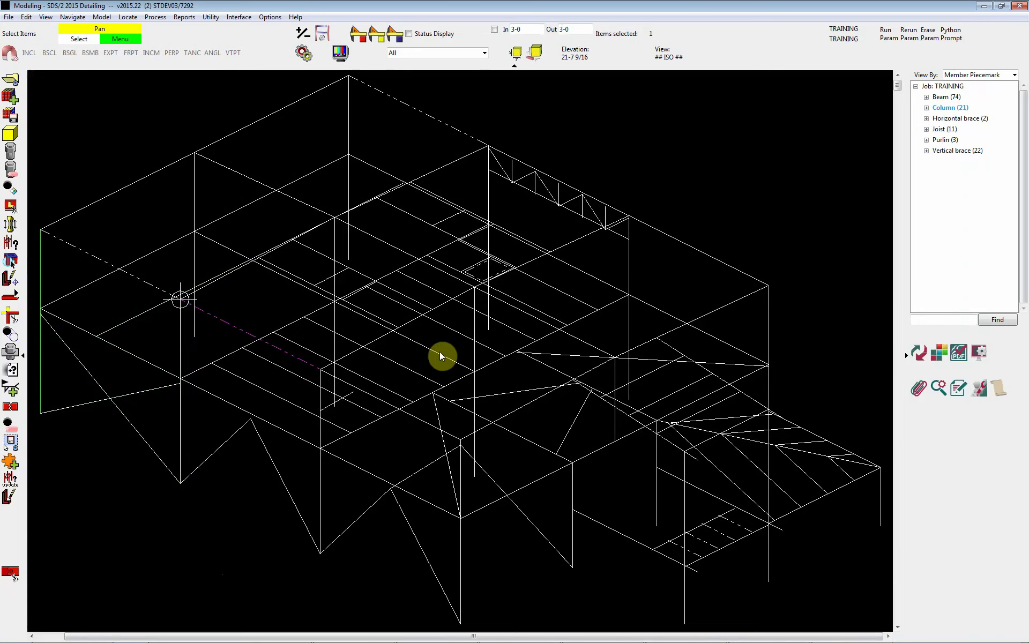
click(918, 352)
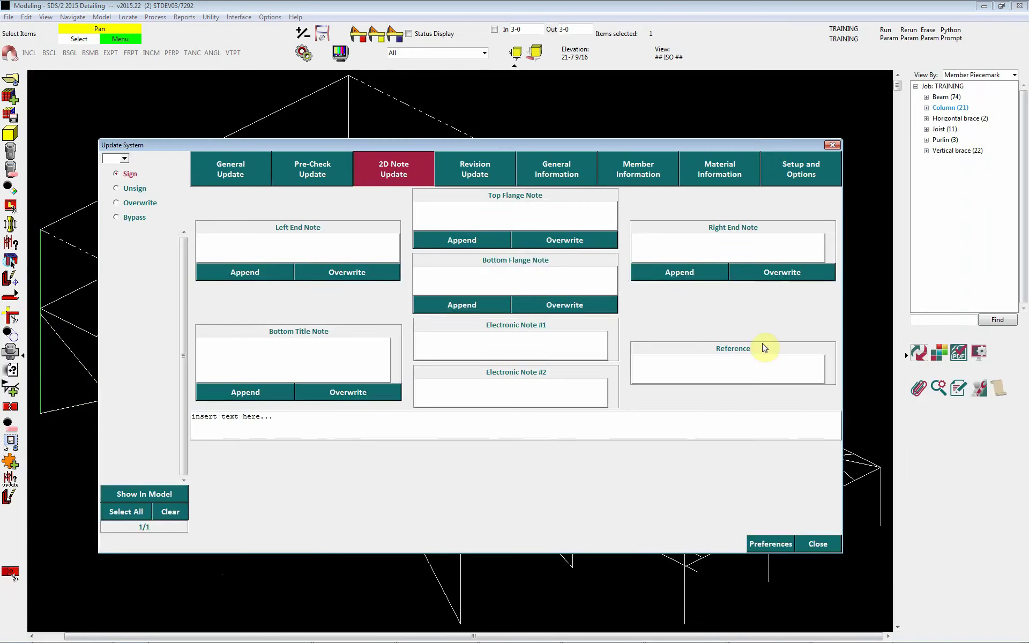
click(779, 182)
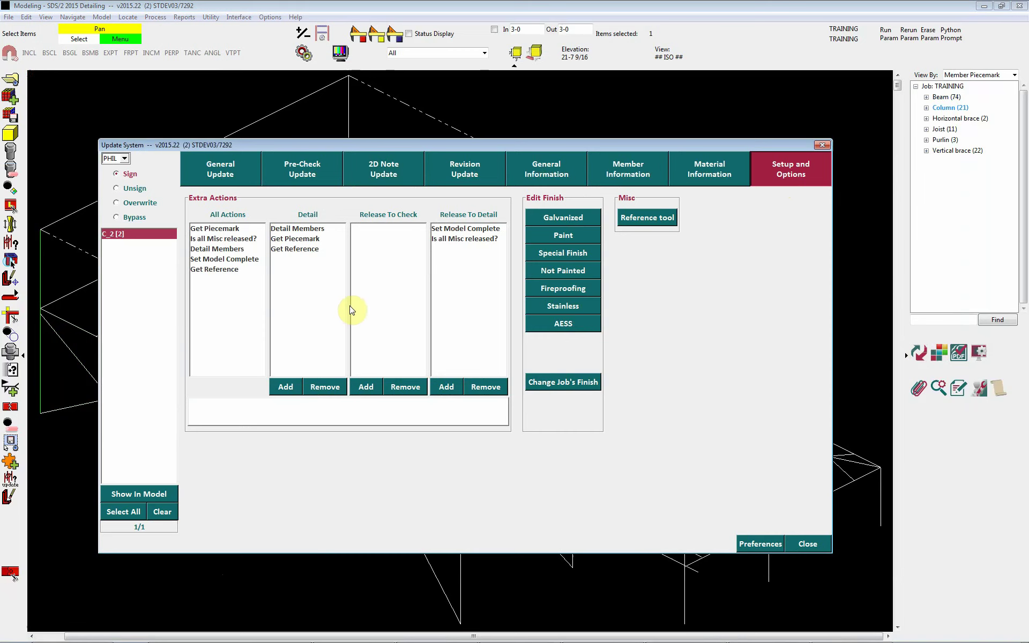
click(296, 239)
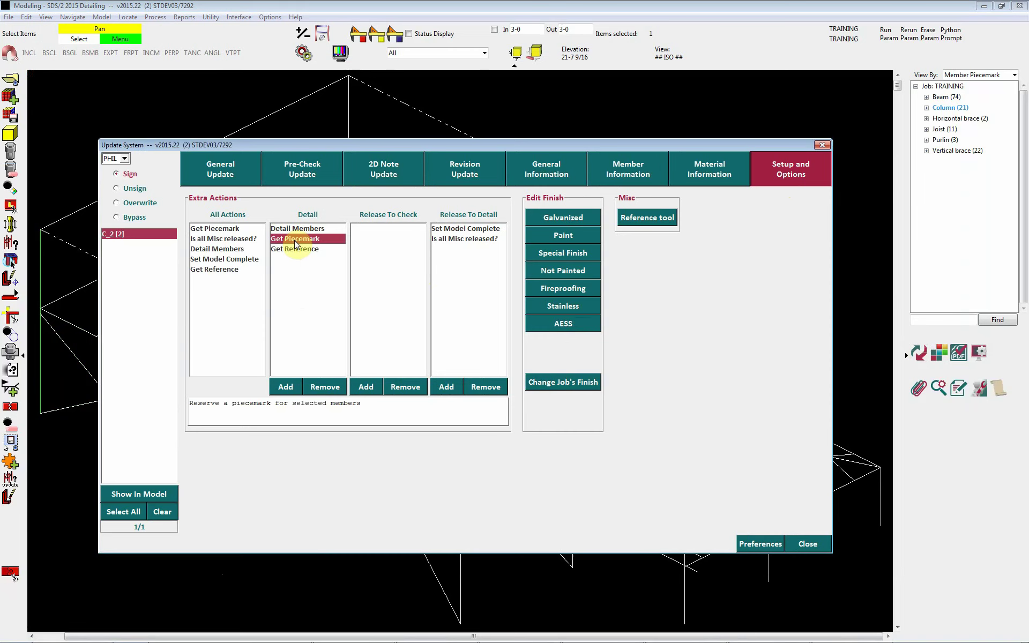